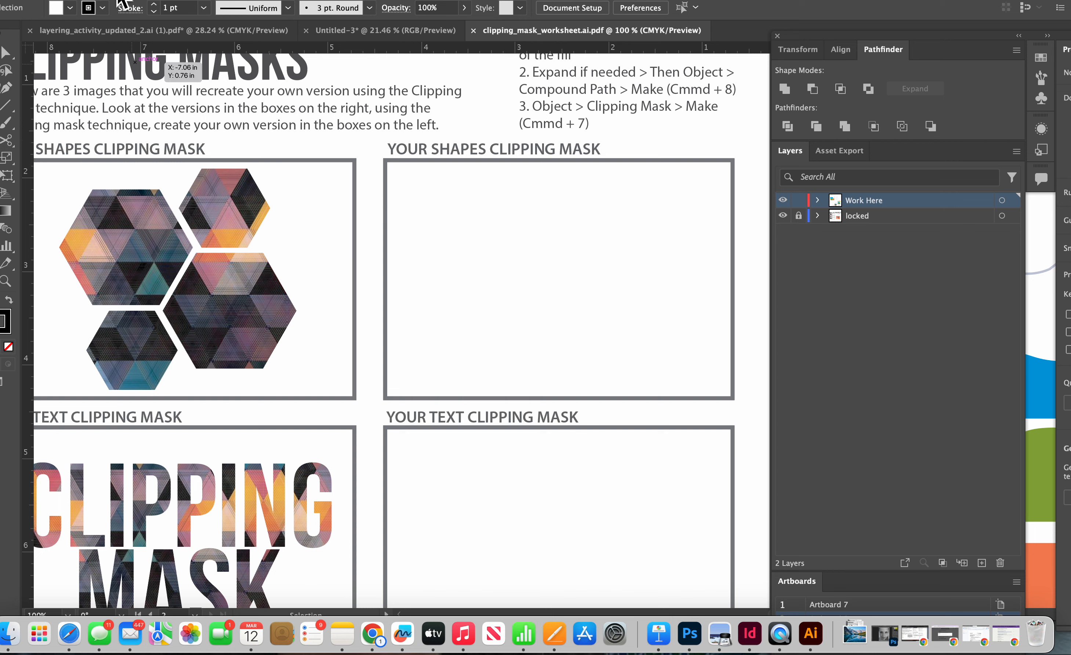
Step: Place landscape.jpeg from the Downloads folder as a linked image in the "Your Shapes Clipping Mask" box
click(106, 1)
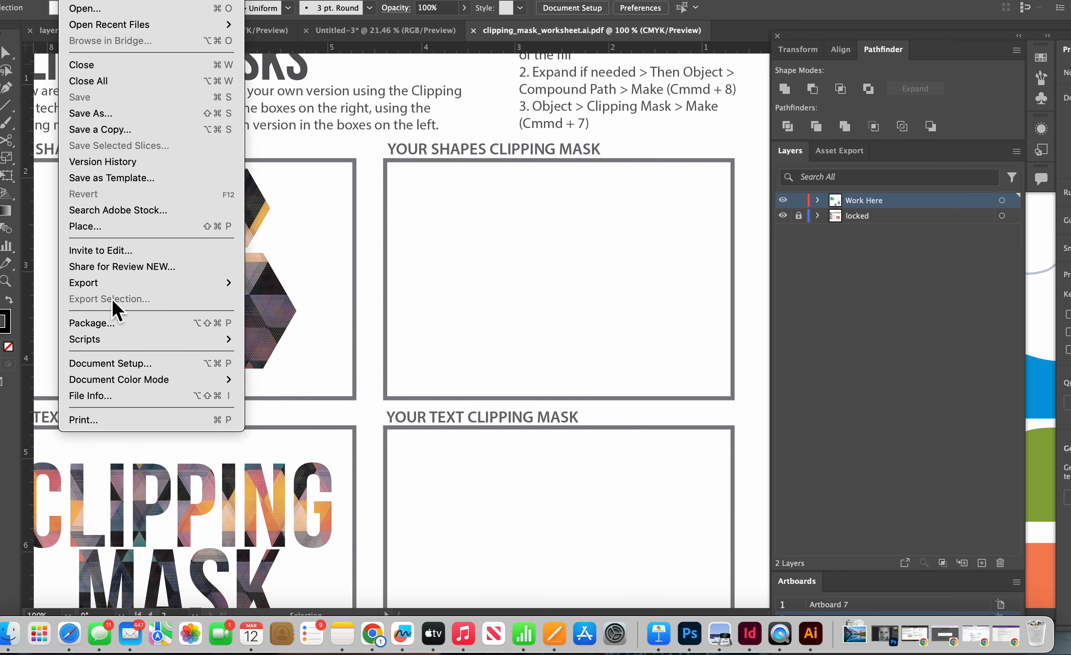
click(101, 227)
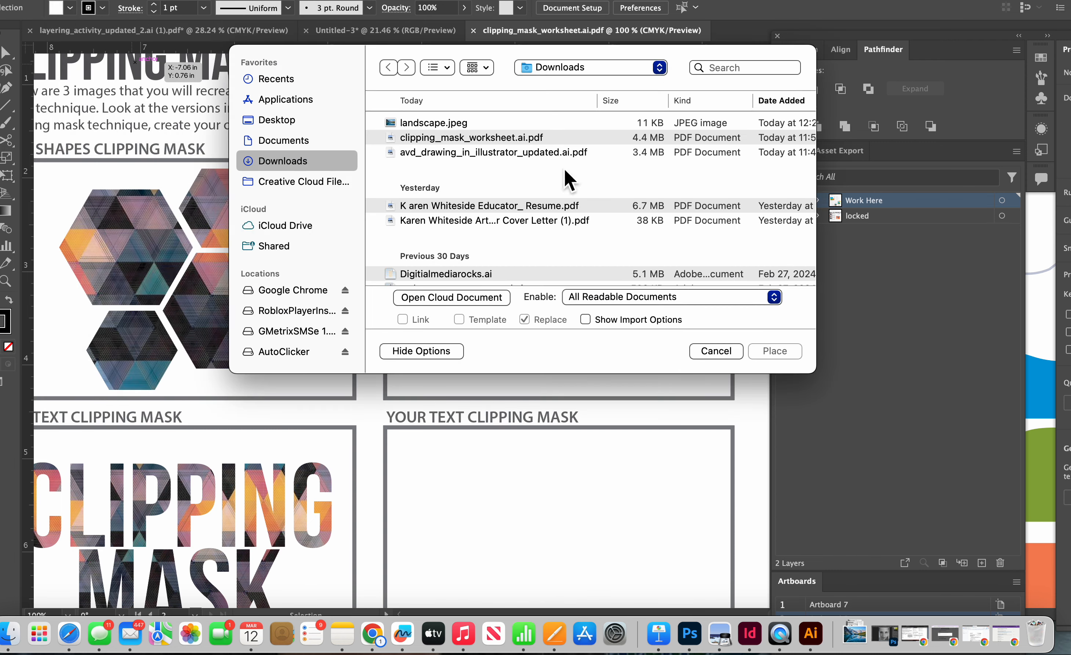
click(459, 123)
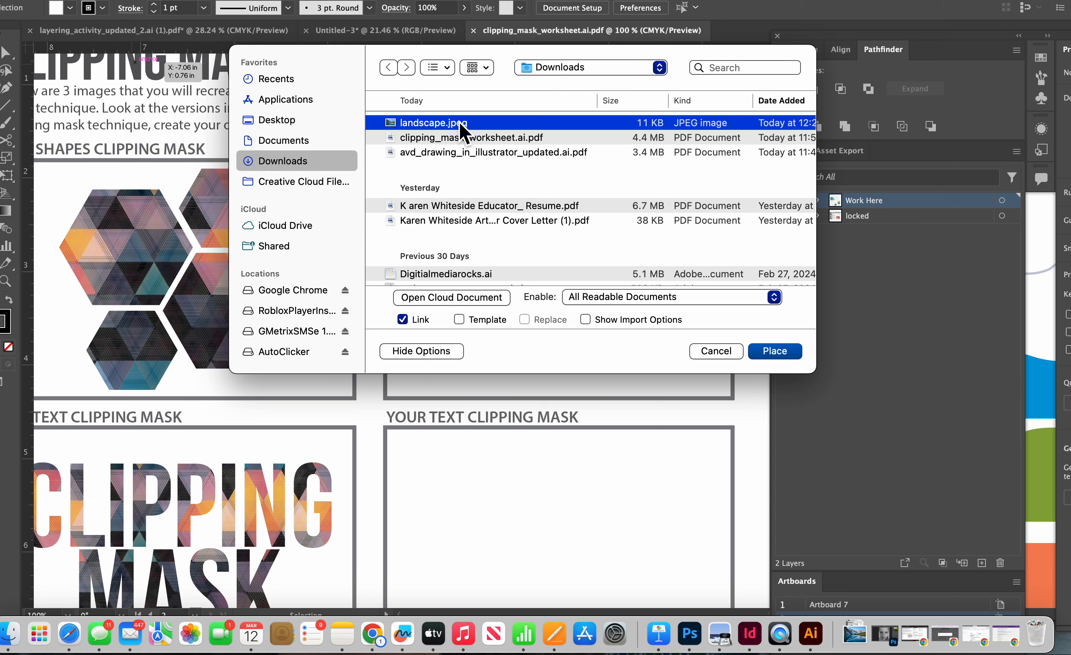
click(775, 351)
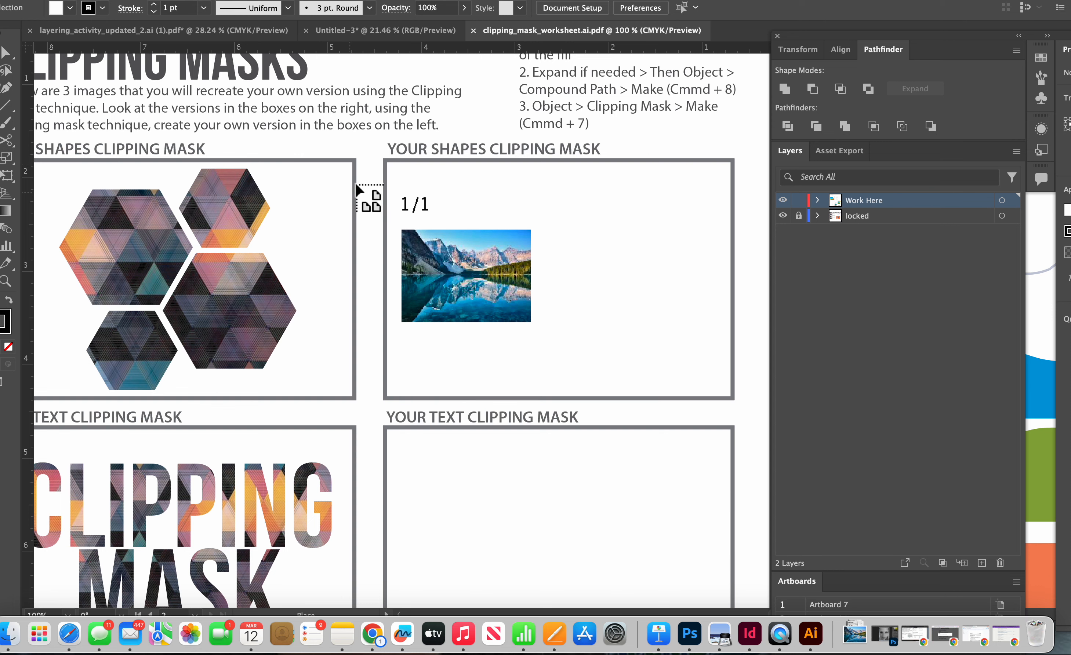
click(407, 179)
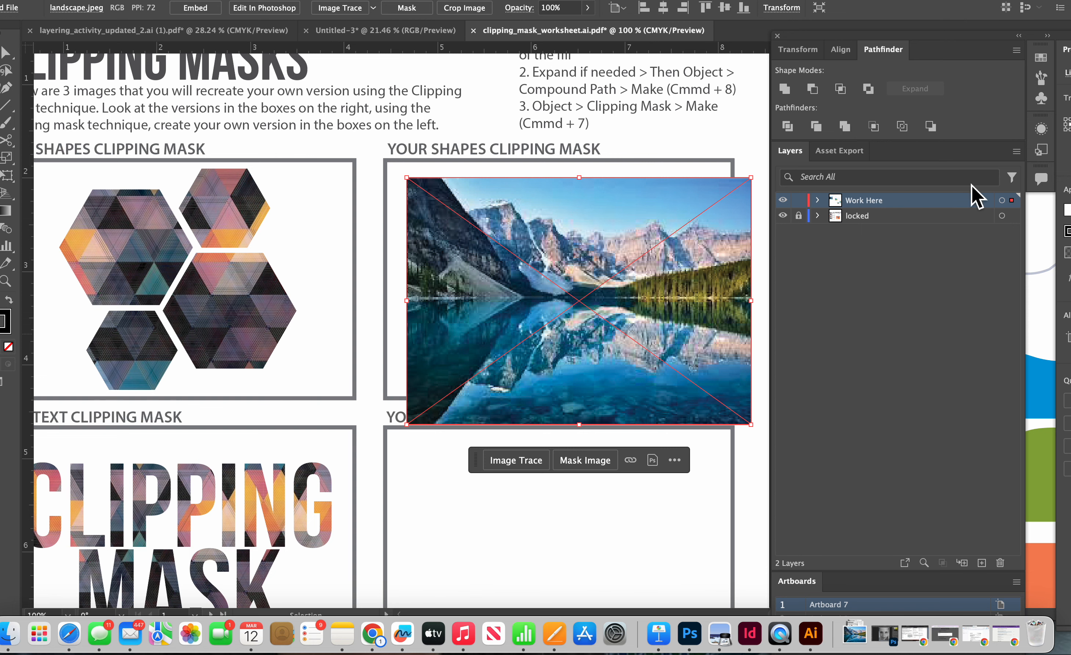
Step: Embed the placed landscape image and scale it down to fit inside the "Your Shapes Clipping Mask" box
drag(962, 36, 737, 23)
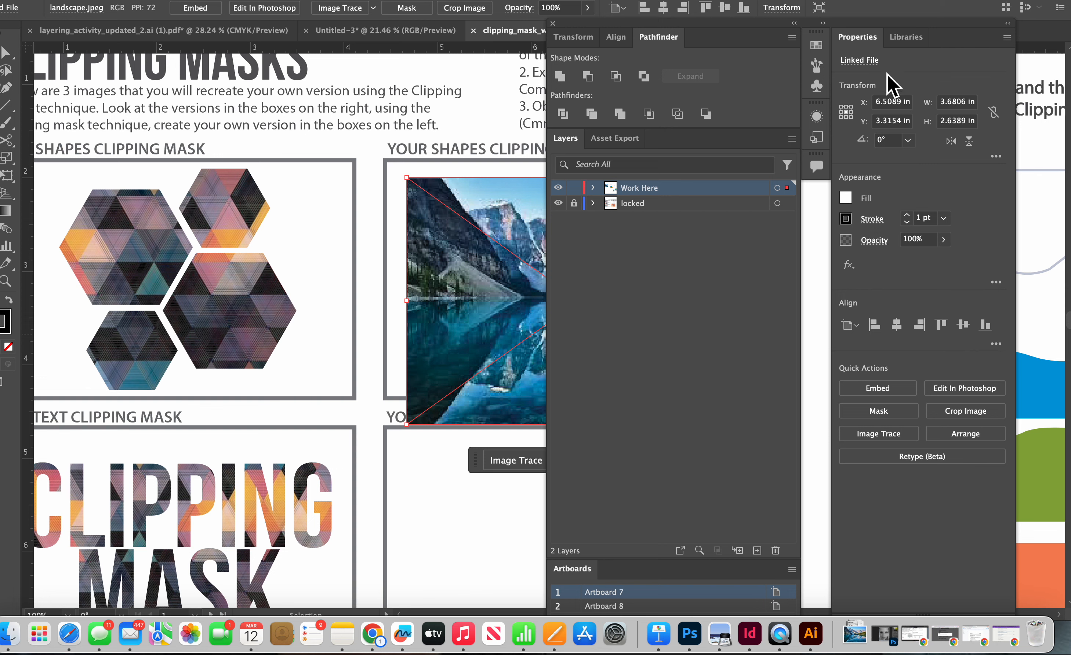
click(893, 390)
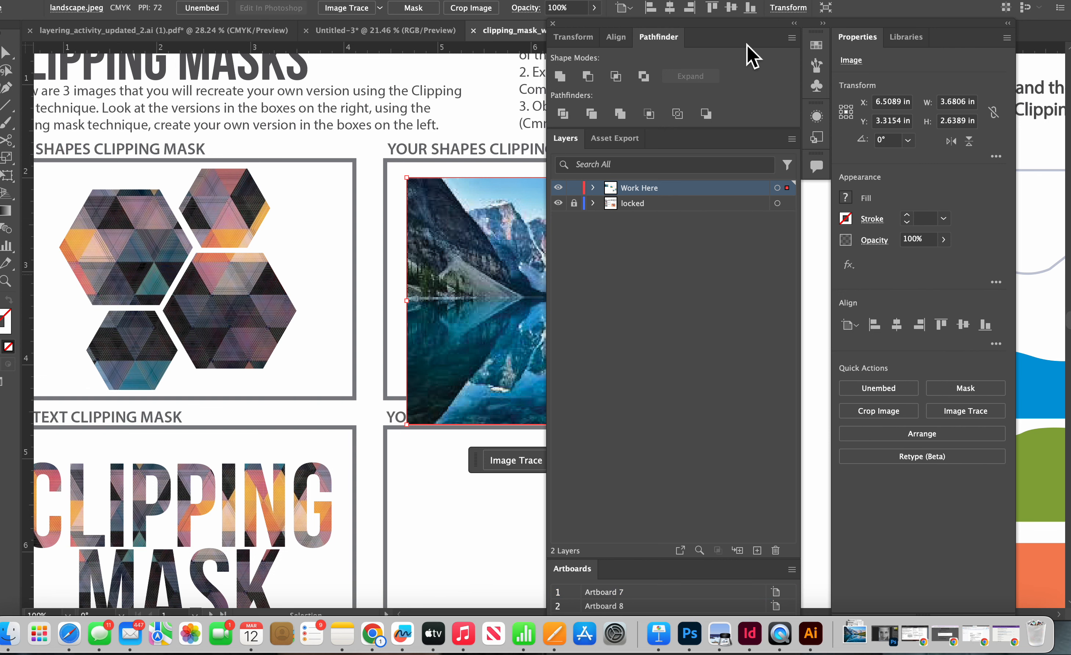
drag(746, 26, 941, 55)
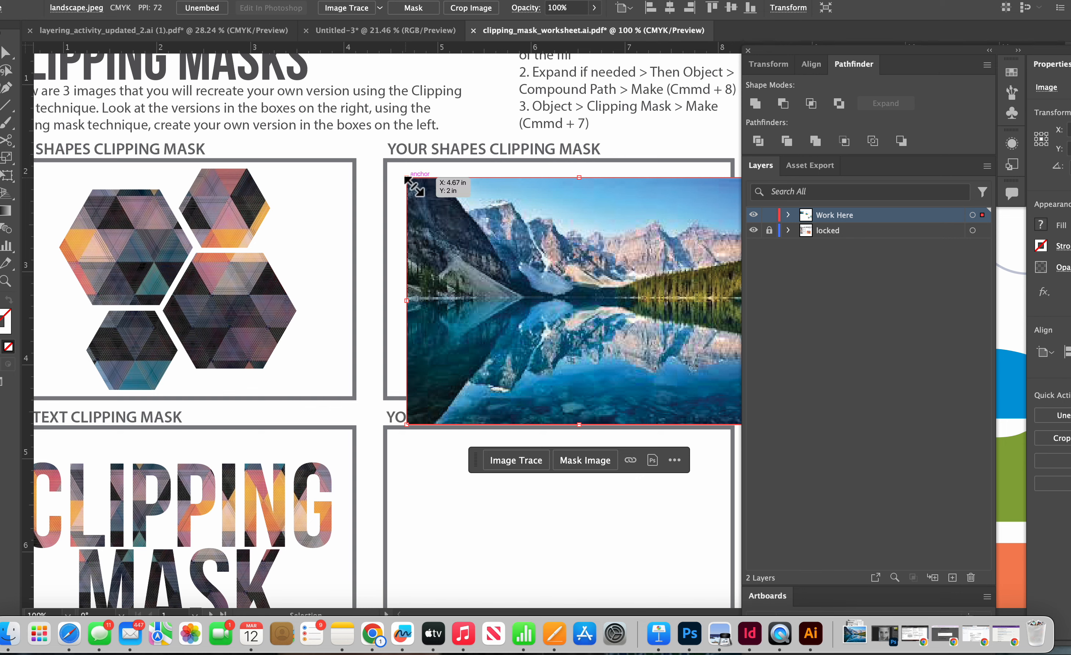
drag(407, 178, 442, 203)
drag(632, 326, 595, 296)
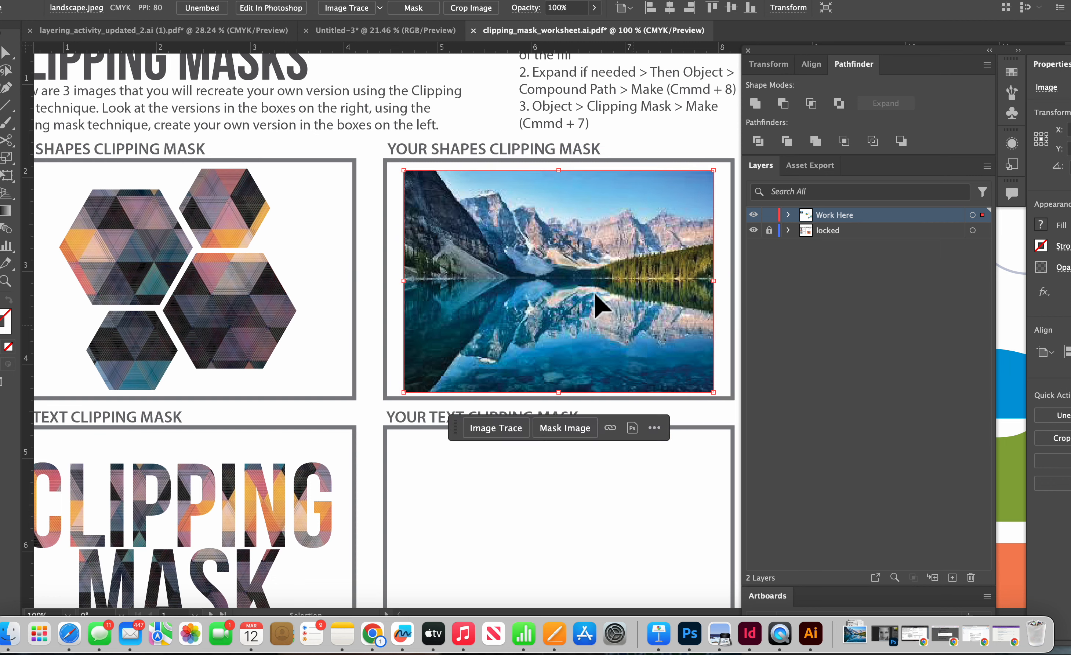
Step: Duplicate the landscape image into the "Your Text Clipping Mask" and "Your Pen Tool Clipping Mask" boxes
scroll(595, 295, down, 5)
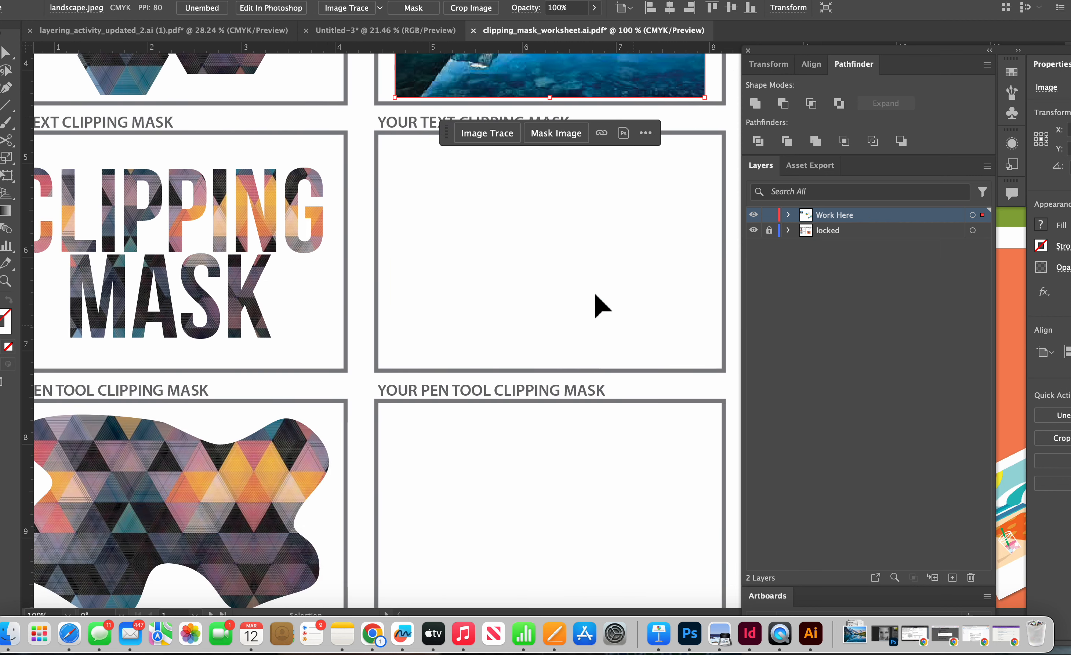
scroll(595, 296, up, 3)
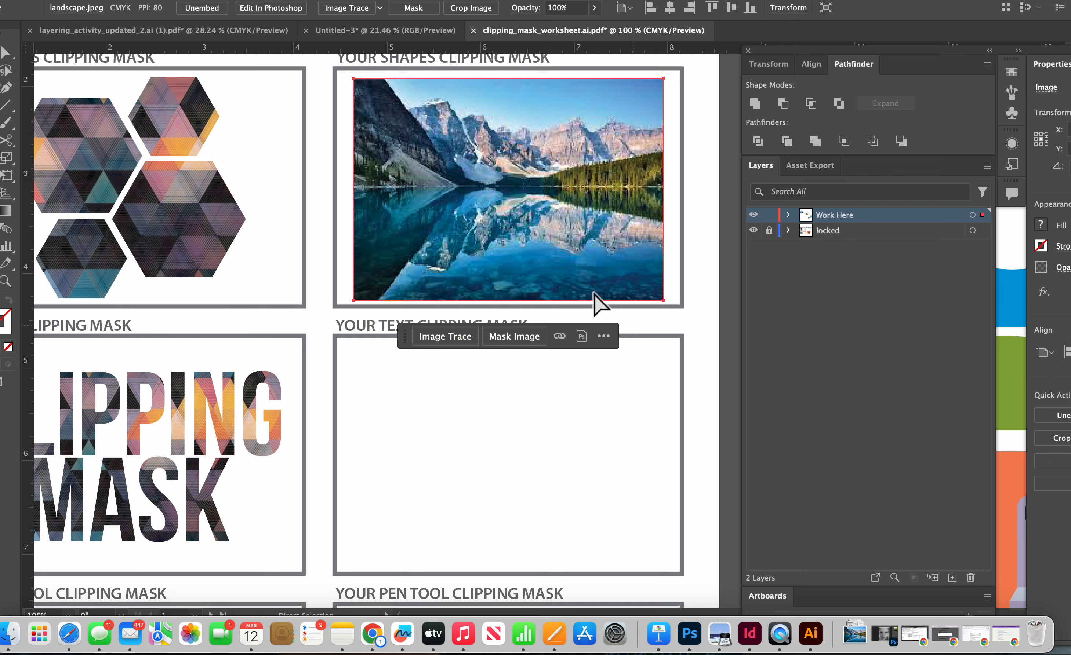
key(a)
mouse_move(594, 303)
mouse_down()
mouse_move(635, 447)
mouse_move(591, 296)
mouse_move(527, 376)
mouse_move(522, 365)
mouse_move(540, 401)
mouse_move(564, 377)
mouse_move(510, 423)
mouse_up()
scroll(590, 296, down, 4)
scroll(523, 366, down, 5)
scroll(510, 423, up, 10)
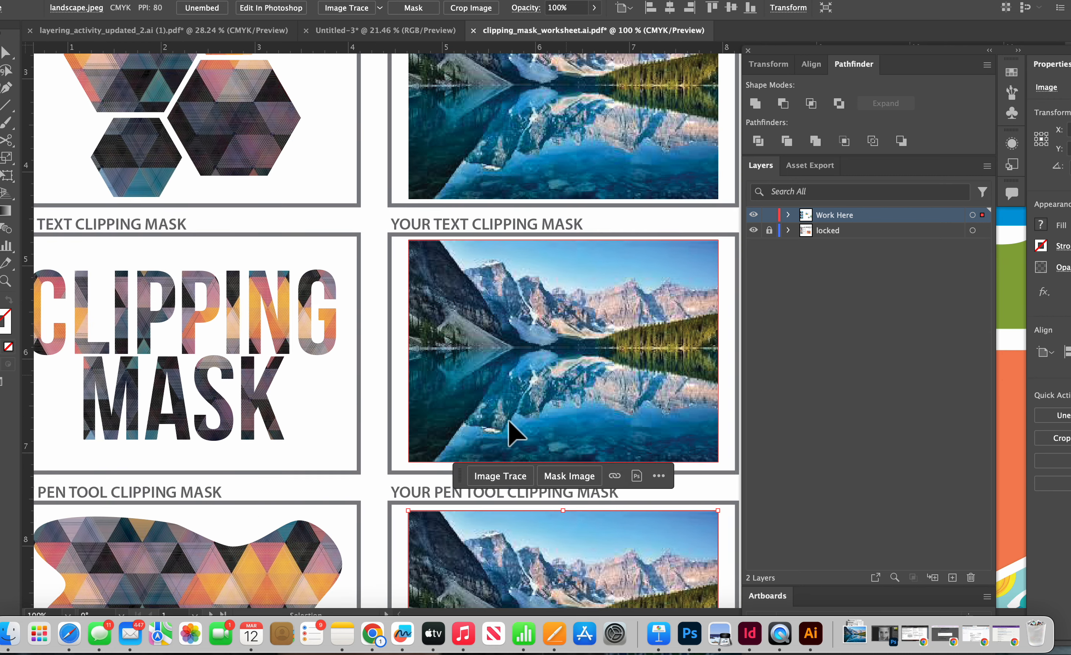
scroll(509, 420, up, 3)
scroll(509, 420, right, 1)
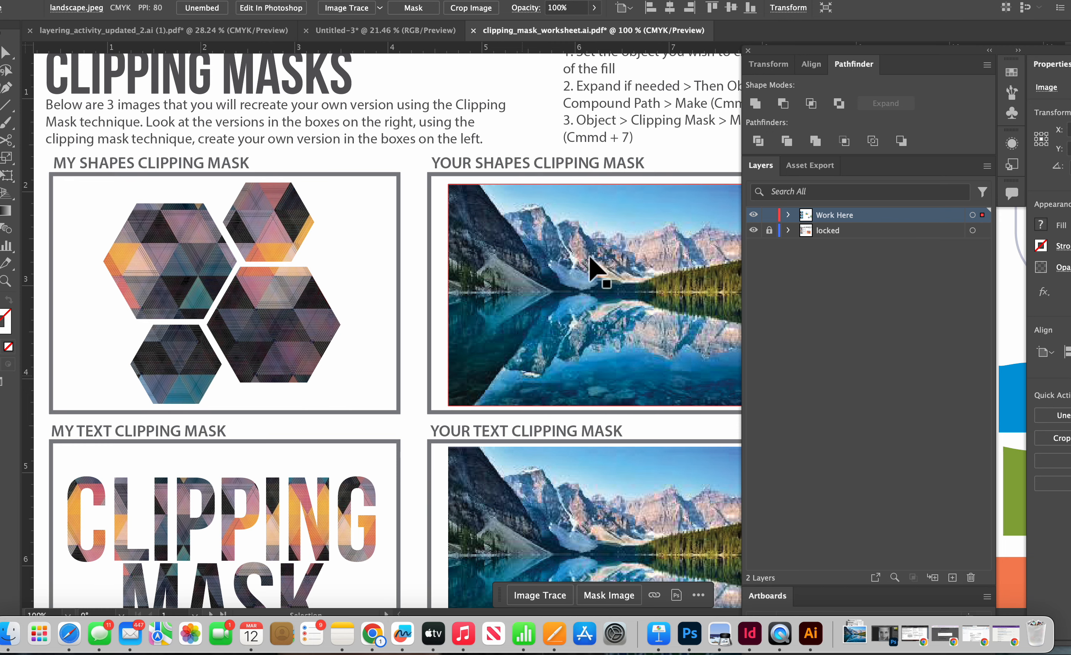
Step: Draw a hexagon about 1.25 in wide with the Polygon tool over the upper part of the shapes box image
scroll(567, 348, right, 3)
scroll(567, 348, down, 1)
scroll(567, 347, left, 1)
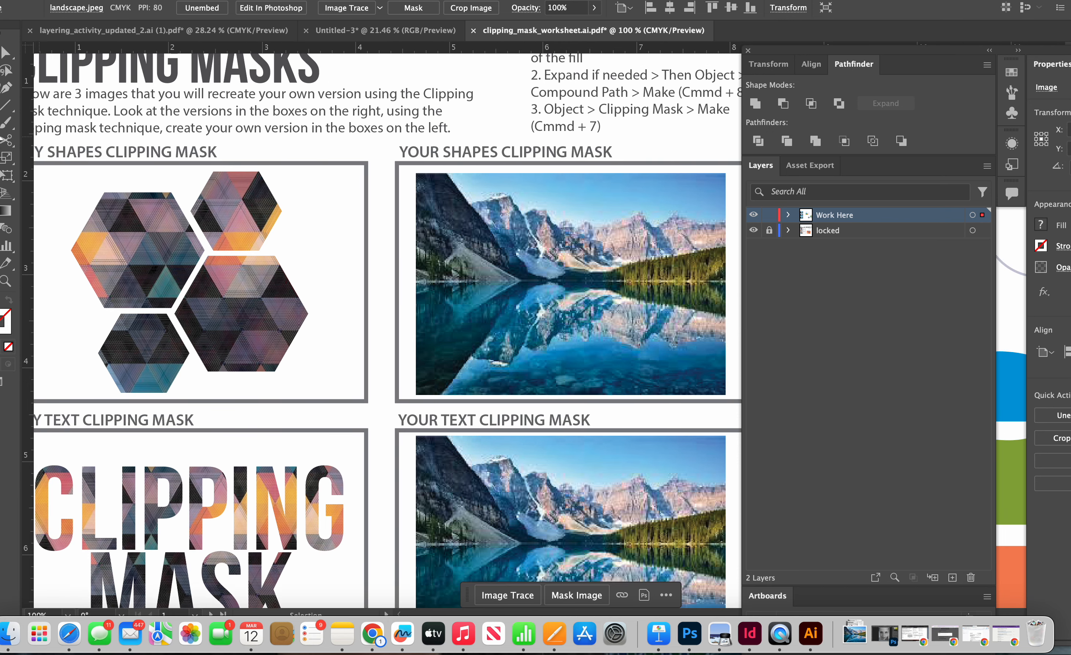
click(1, 123)
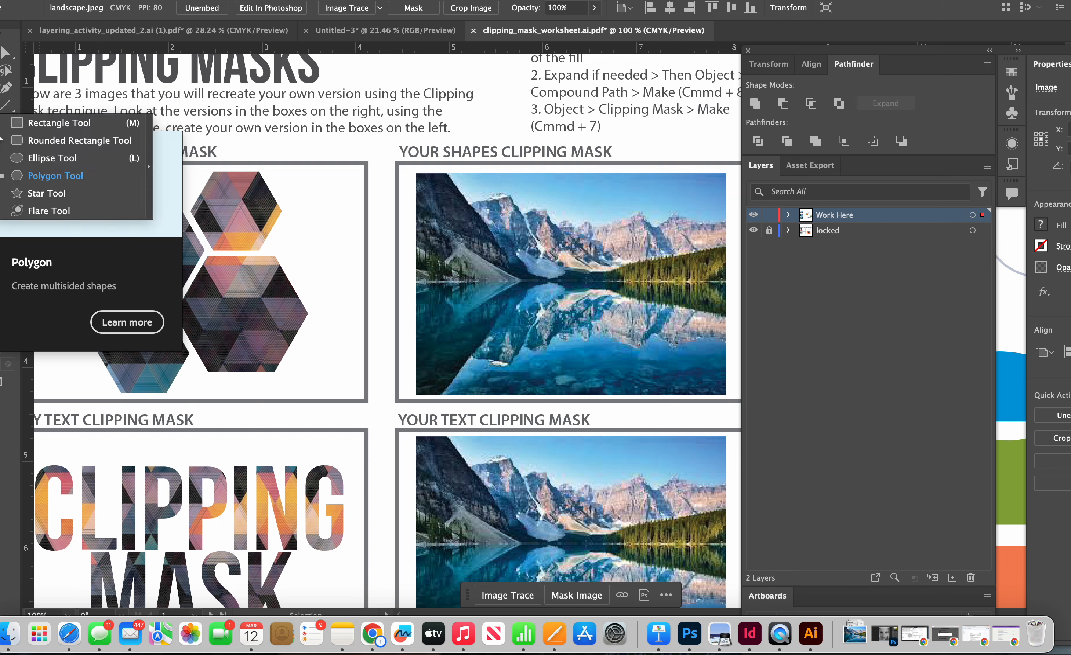
click(63, 177)
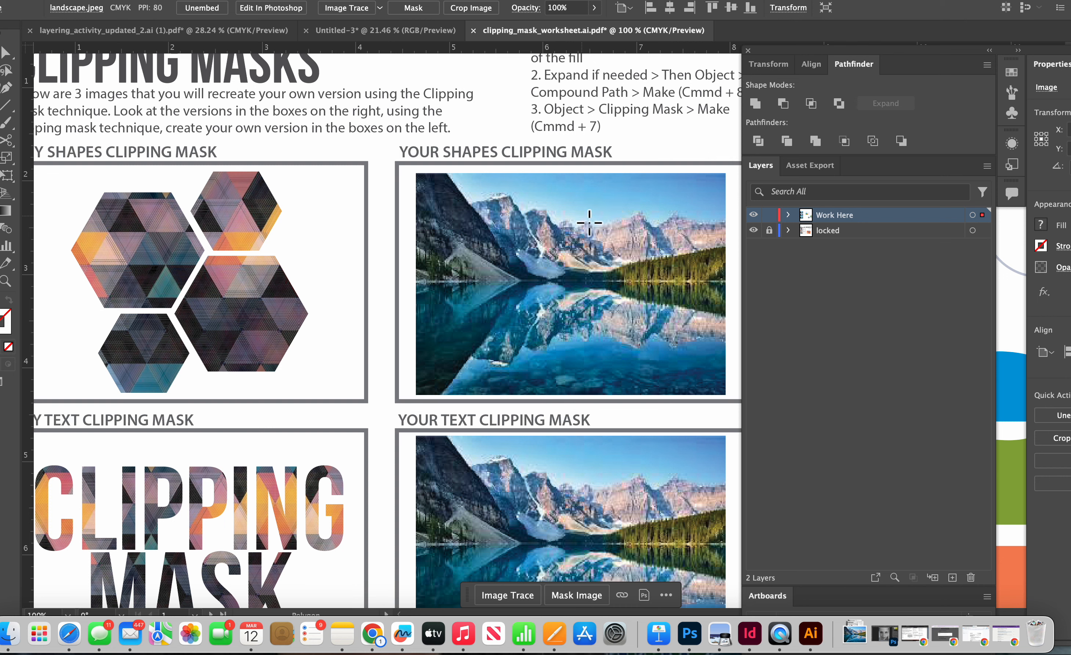
drag(581, 216, 615, 275)
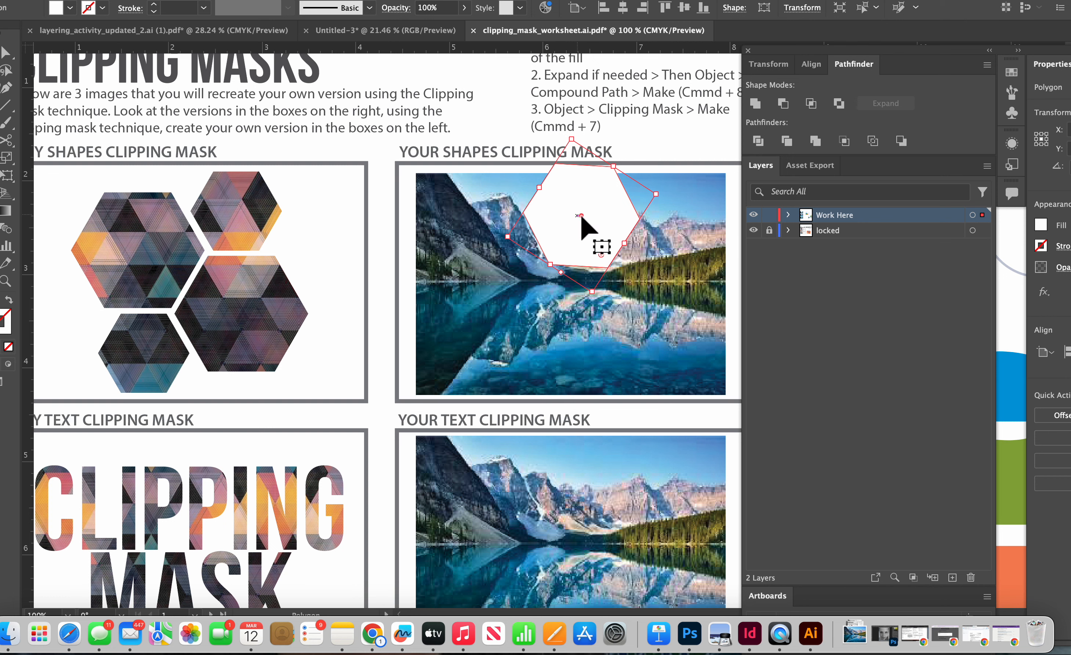
Step: Move the hexagon to the middle of the landscape image and make a clipping mask from the two
drag(581, 215, 599, 279)
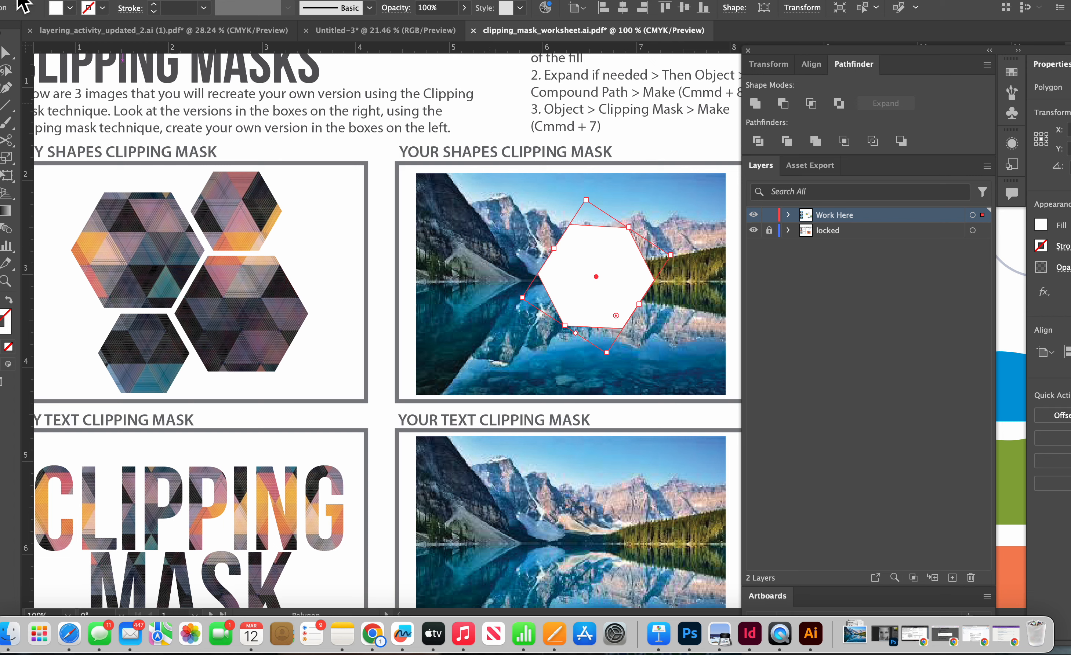
click(4, 66)
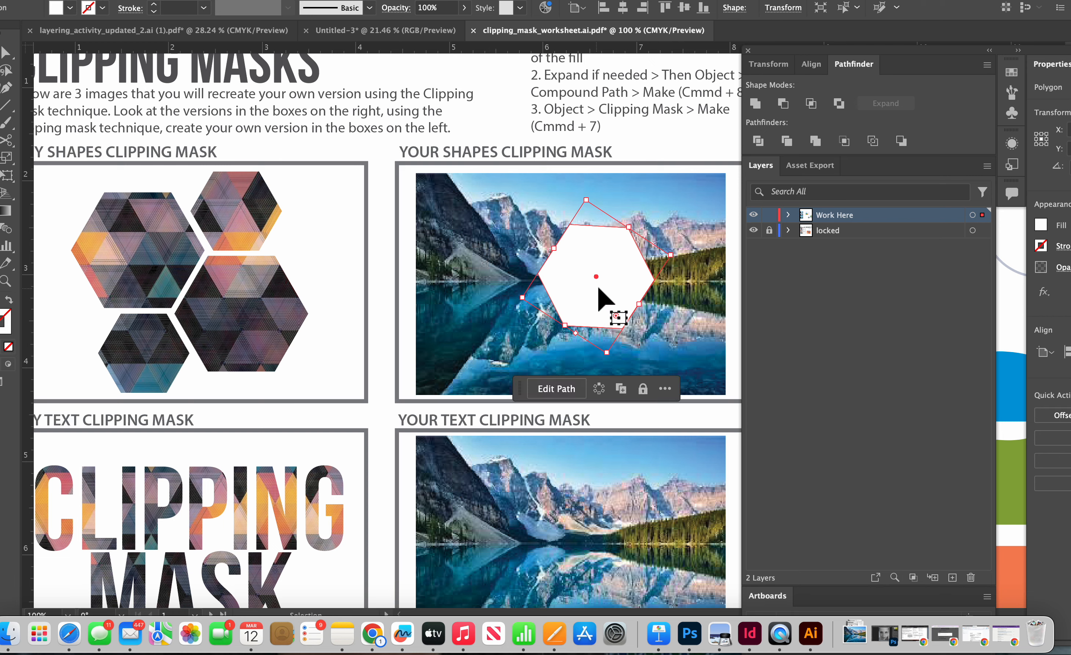
shift+click(689, 209)
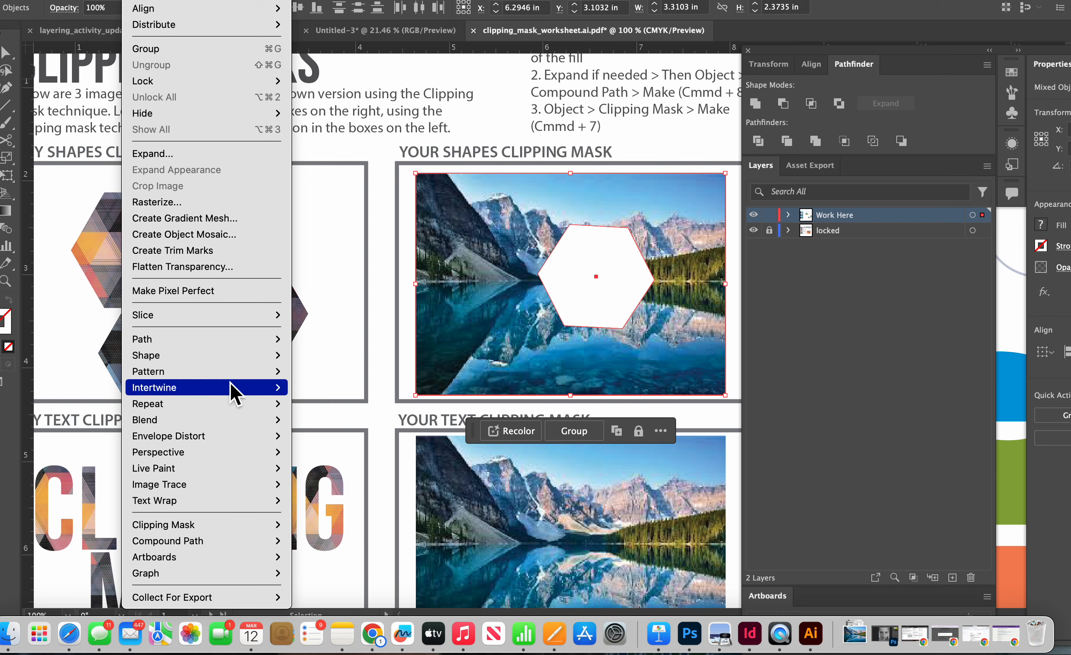
mouse_move(244, 527)
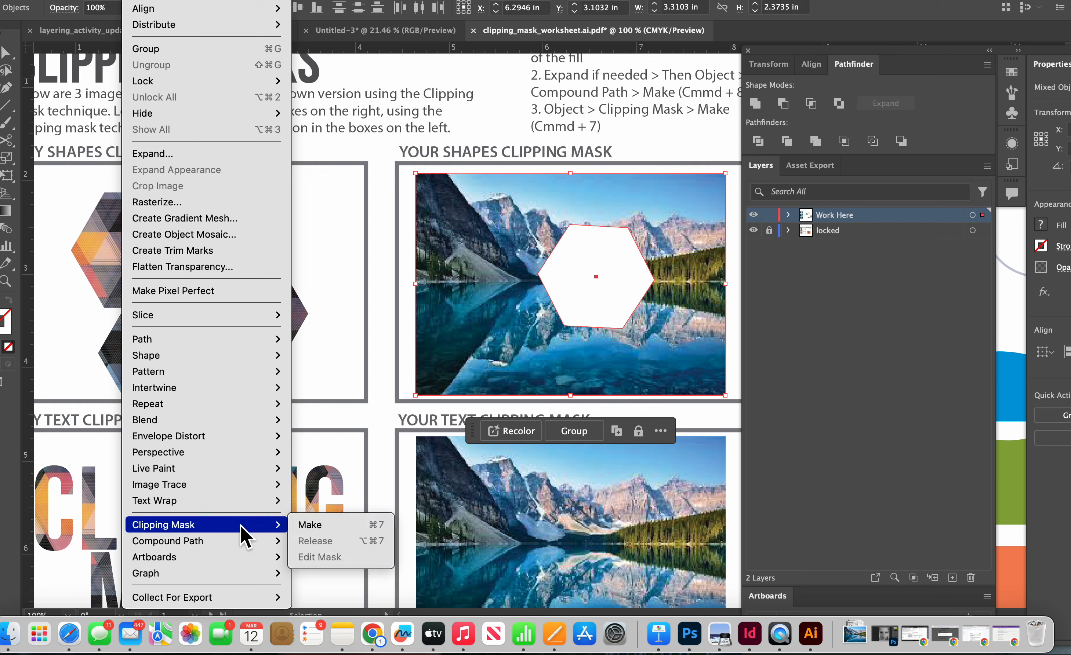
click(354, 527)
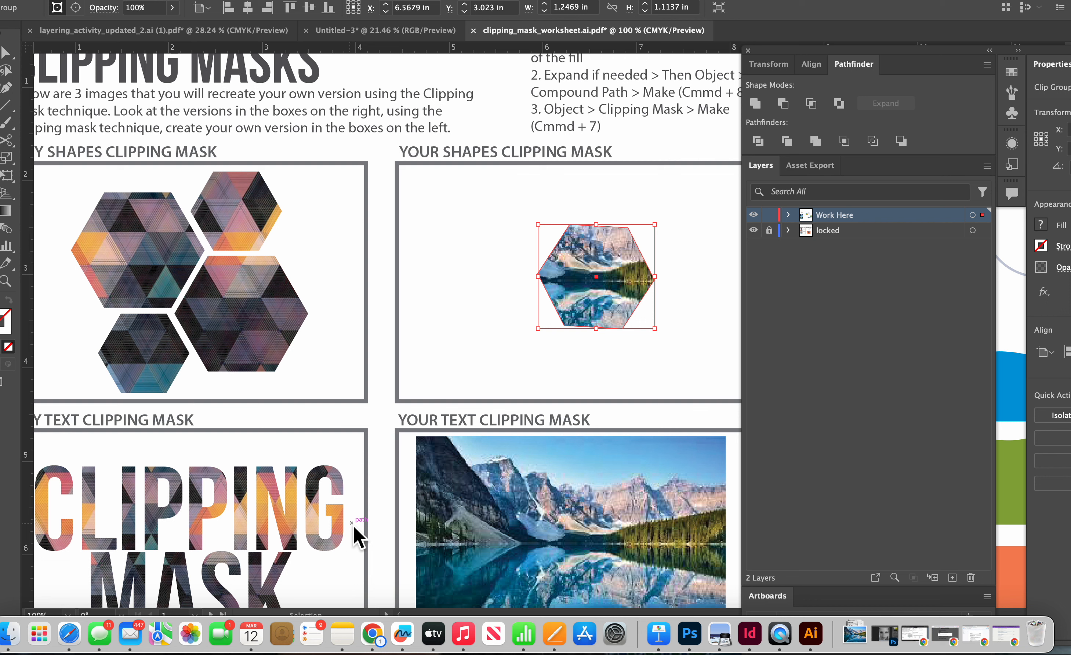
Step: Undo the clipping mask and the hexagon's last move
key(super+z)
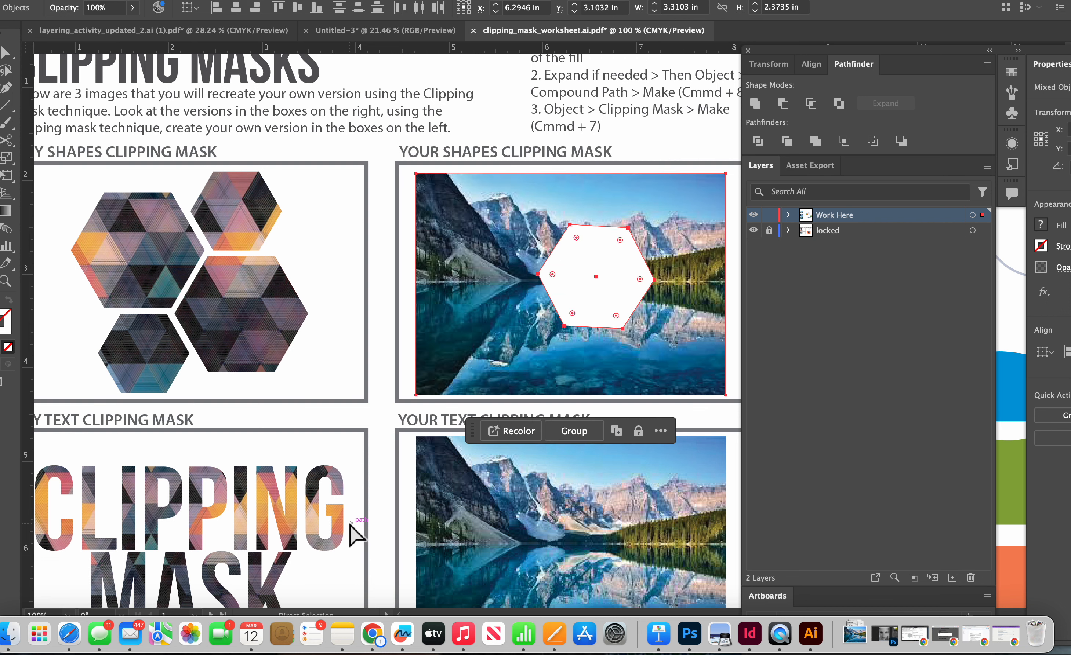
key(super+z)
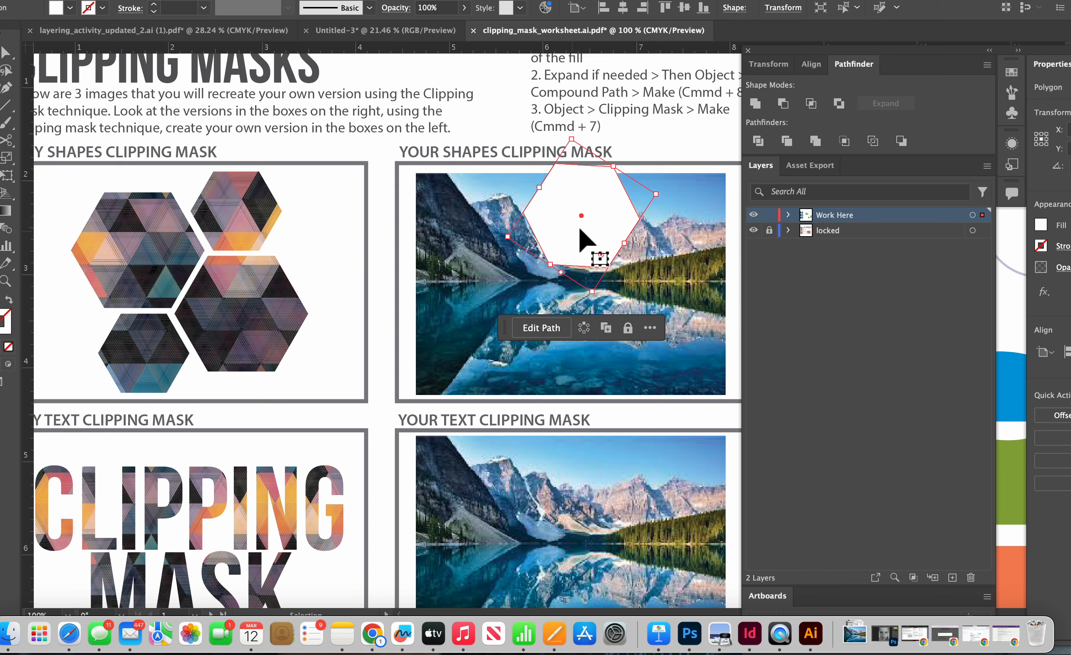
Step: Move the hexagon to the image's left side and add a second six-sided polygon of radius 0.6244 in at its lower right
drag(581, 217, 506, 247)
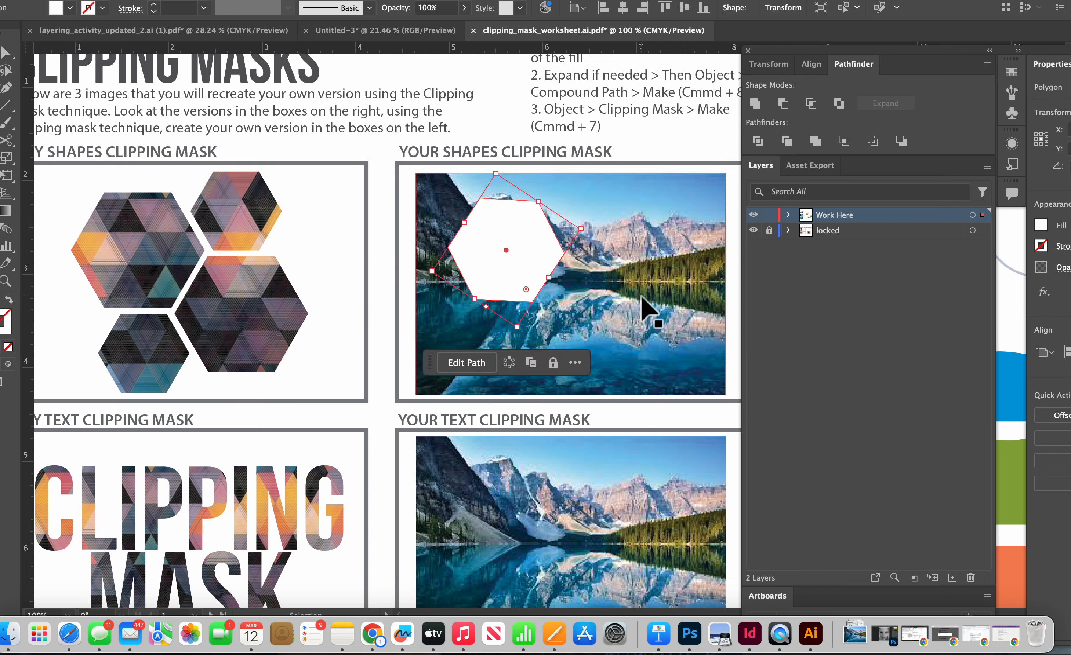
click(1, 130)
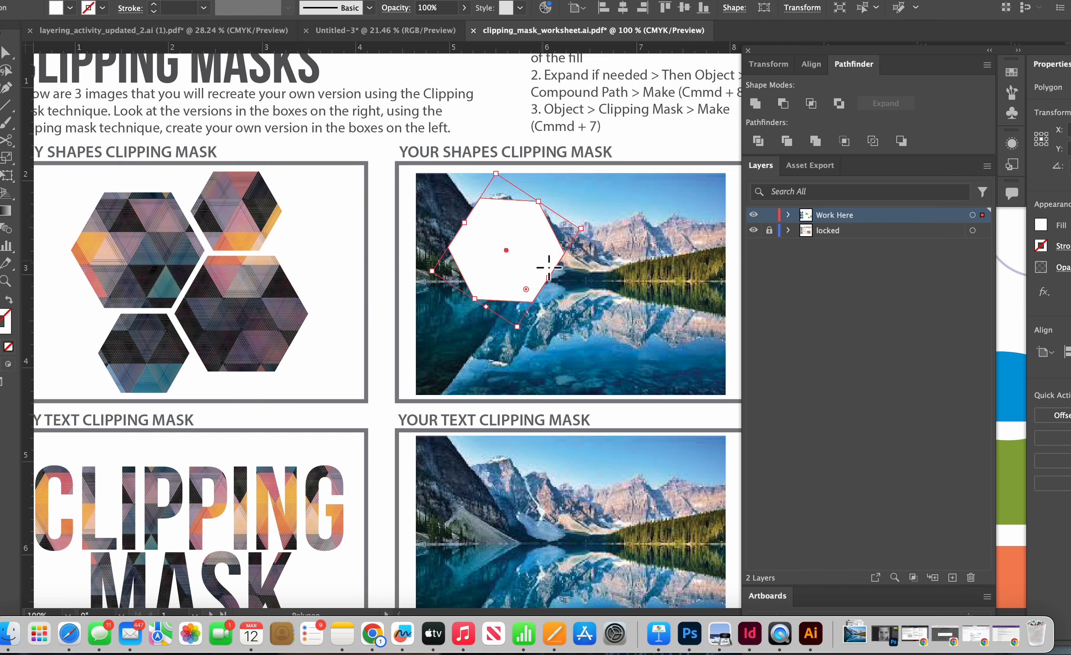
click(628, 317)
click(568, 328)
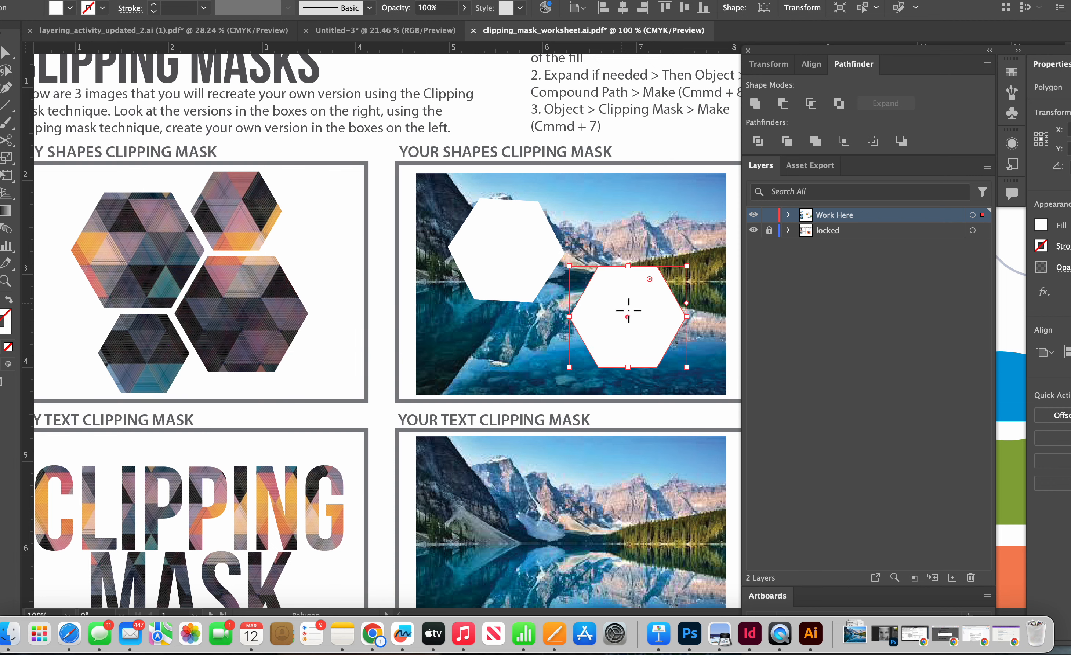
click(564, 252)
click(487, 325)
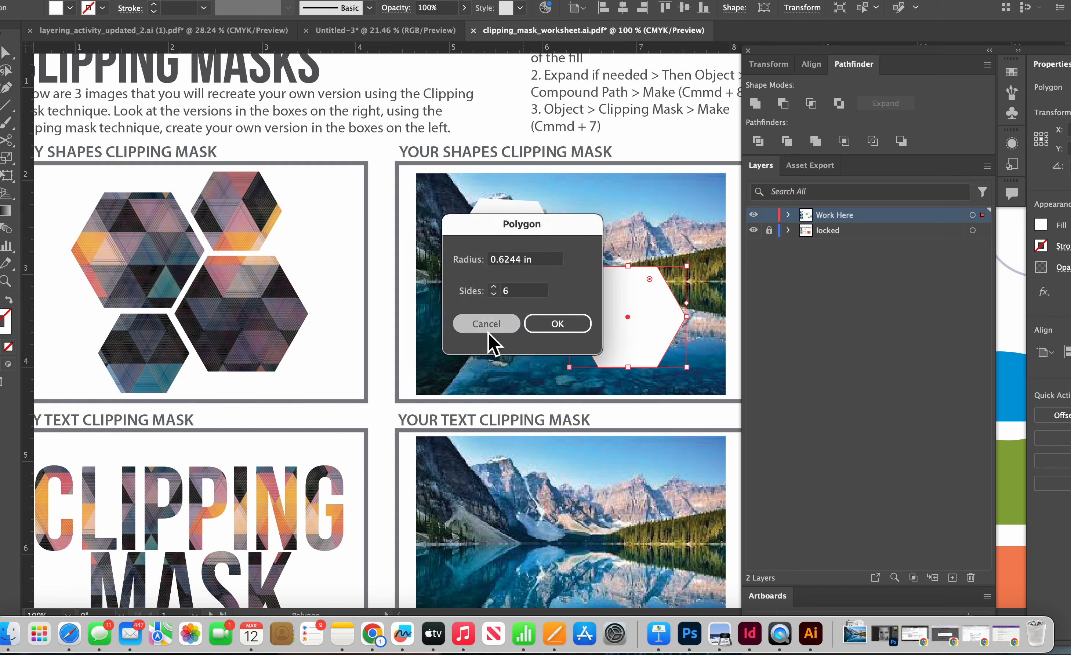
Step: Make a clipping mask from both separate hexagons together with the landscape image in the shapes box
shift+click(502, 244)
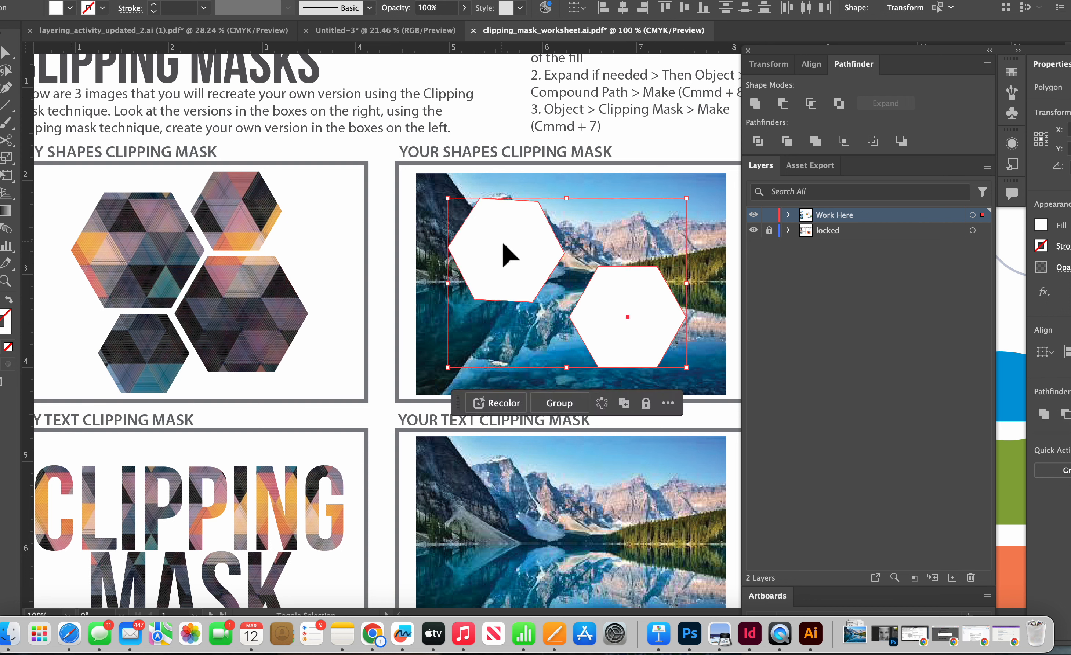
shift+click(703, 186)
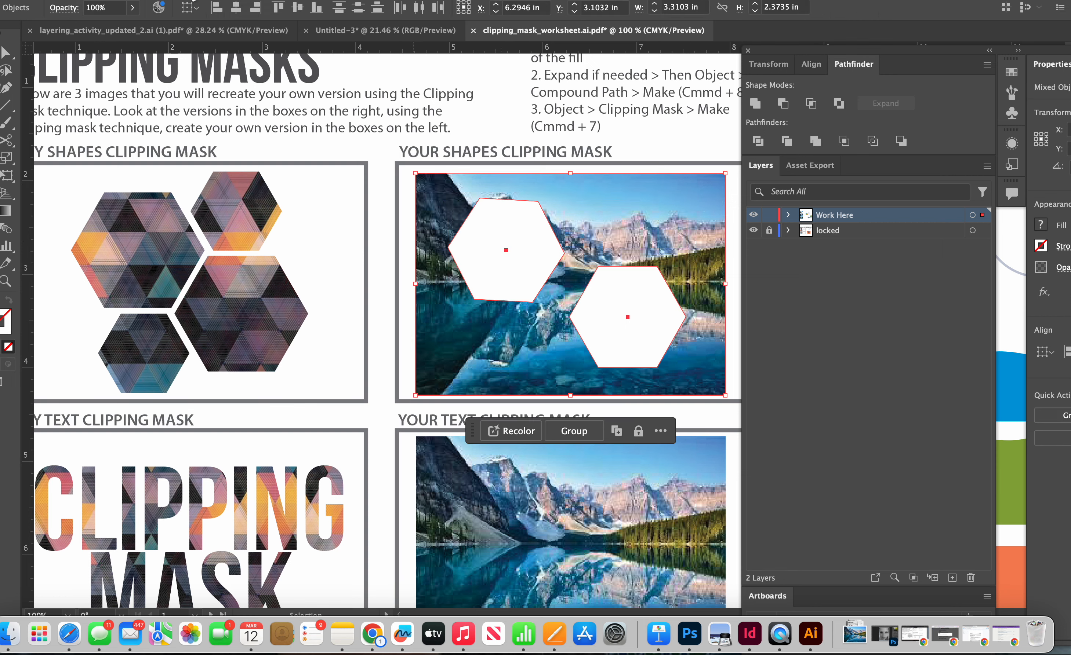
click(136, 2)
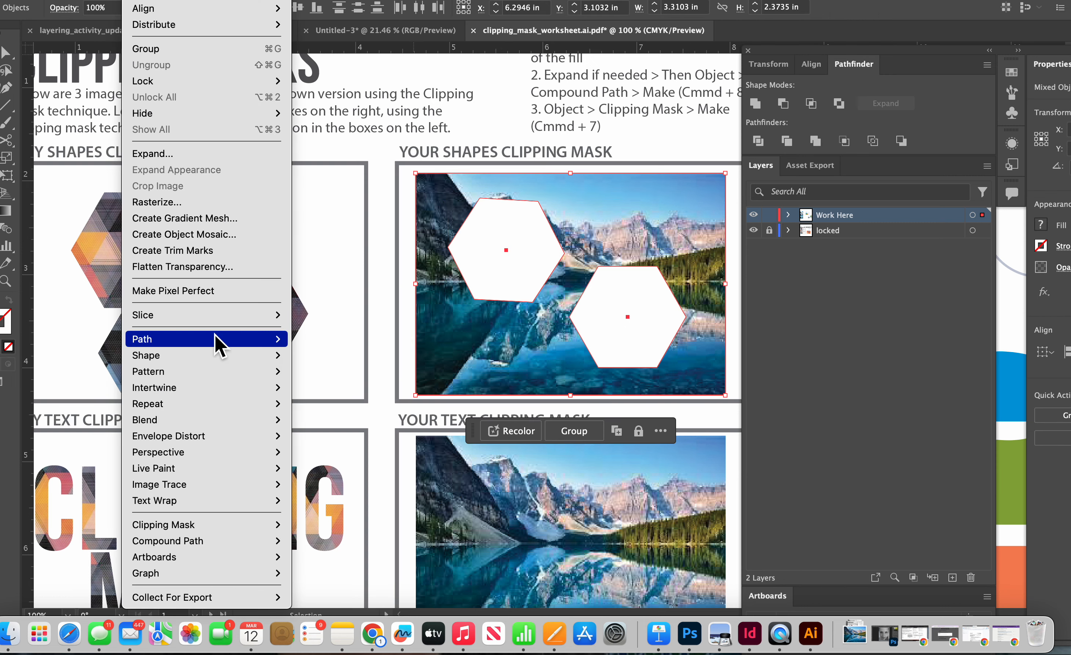
mouse_move(227, 527)
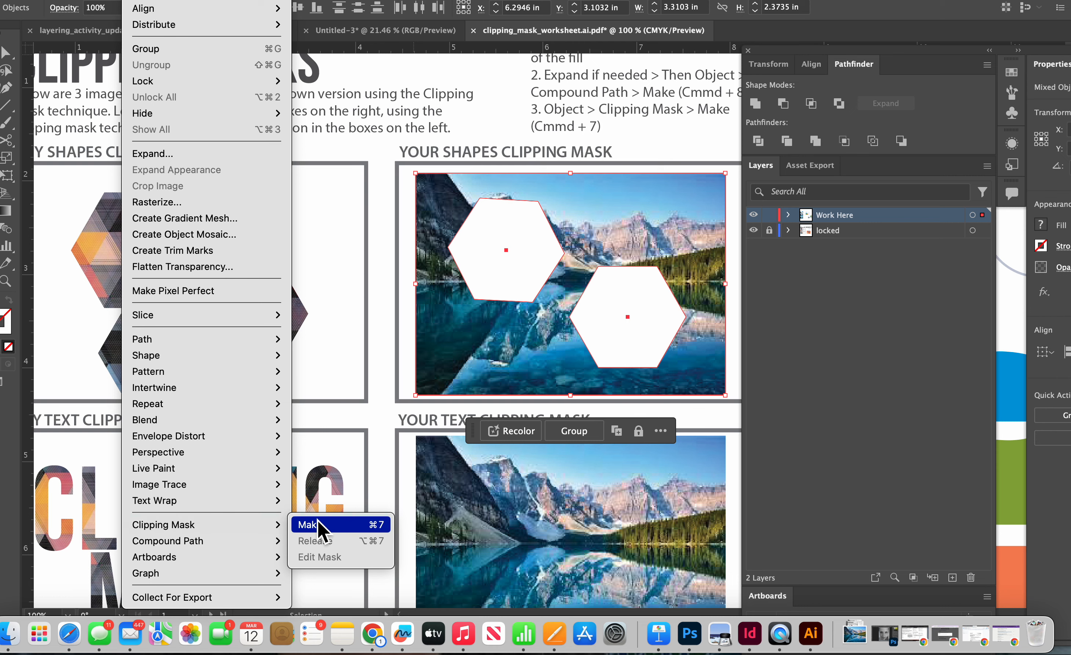
click(336, 525)
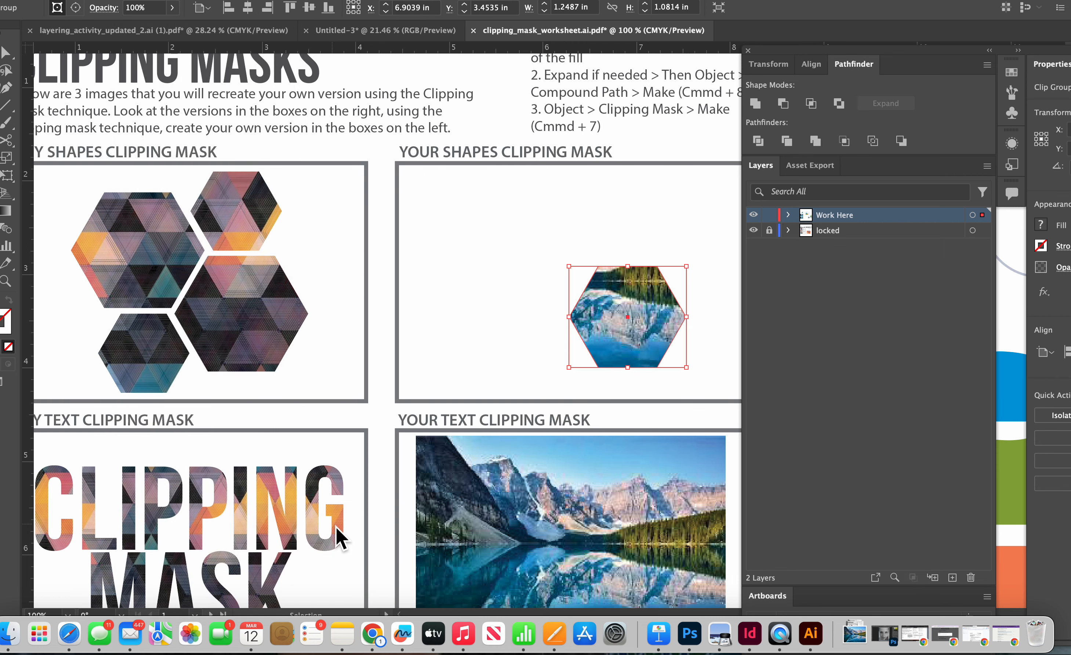
Step: Isolate the clip group and shift the landscape image slightly down within the hexagon mask
double_click(630, 331)
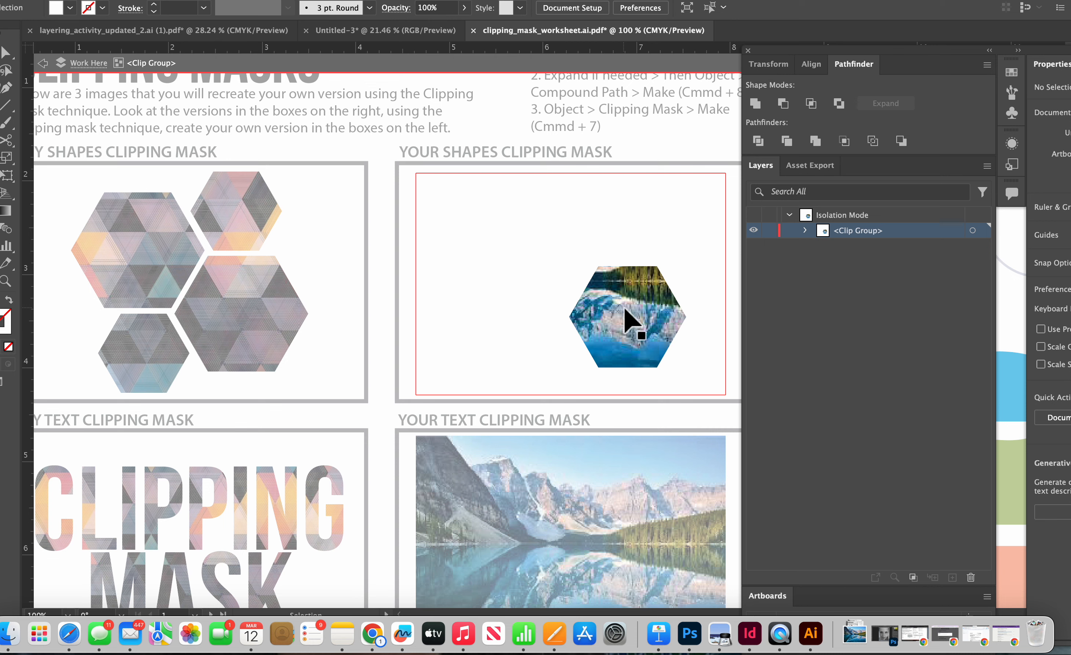
drag(620, 303, 628, 326)
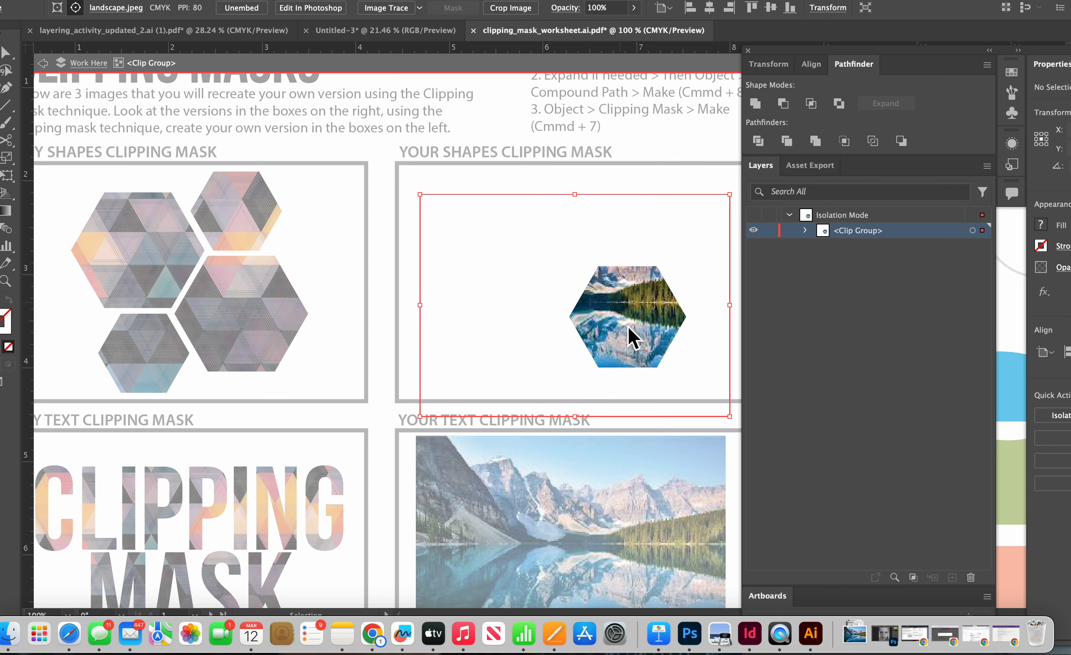
double_click(660, 286)
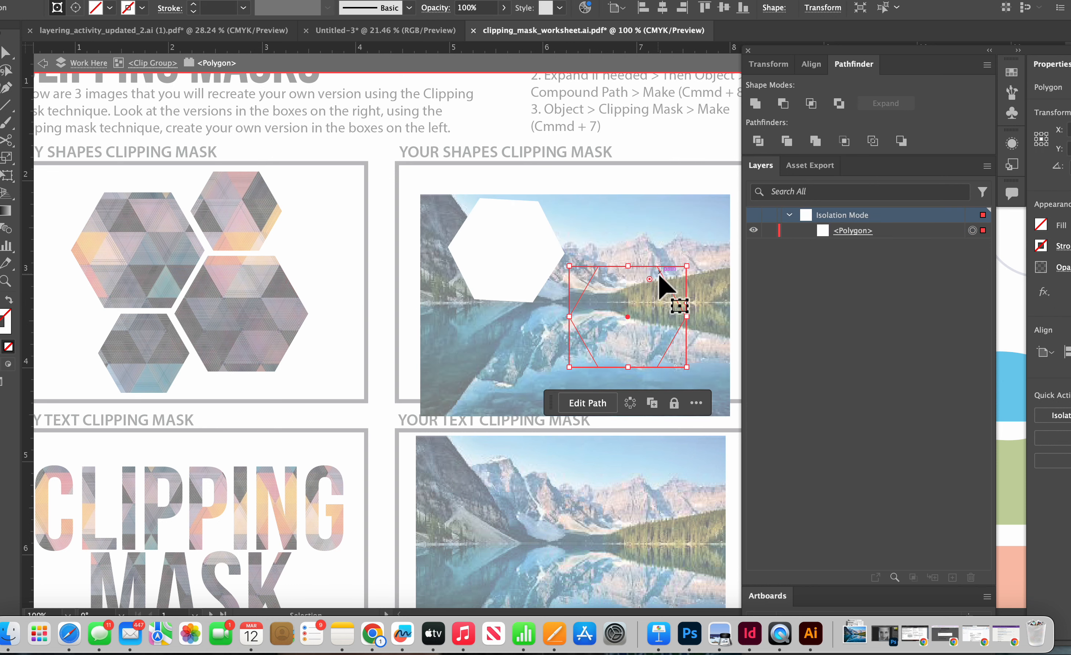
click(656, 304)
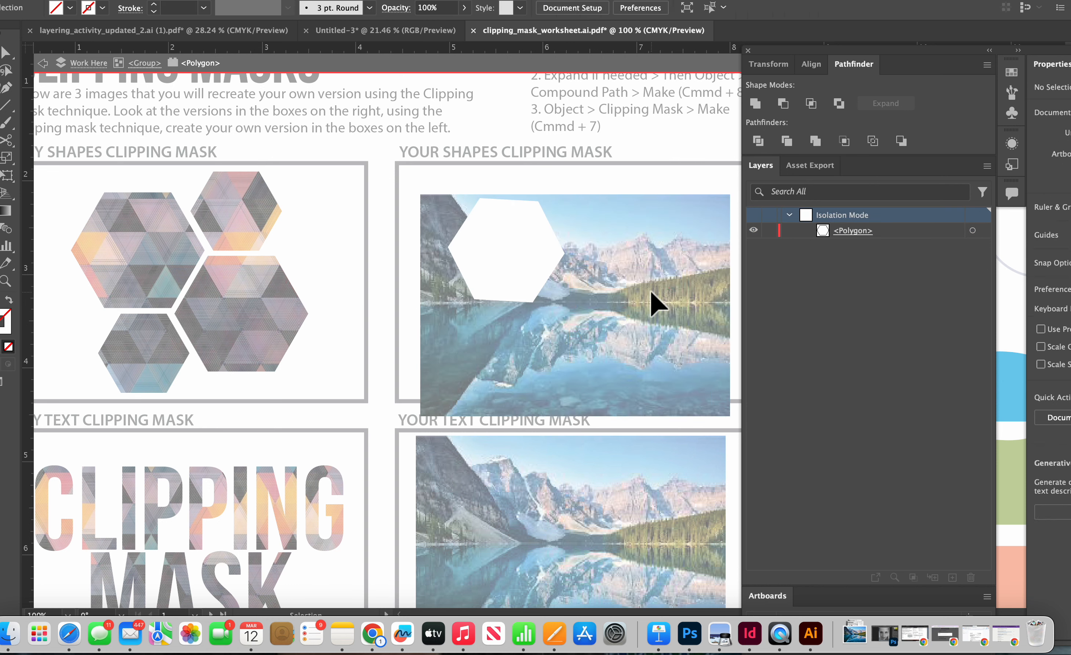
double_click(566, 261)
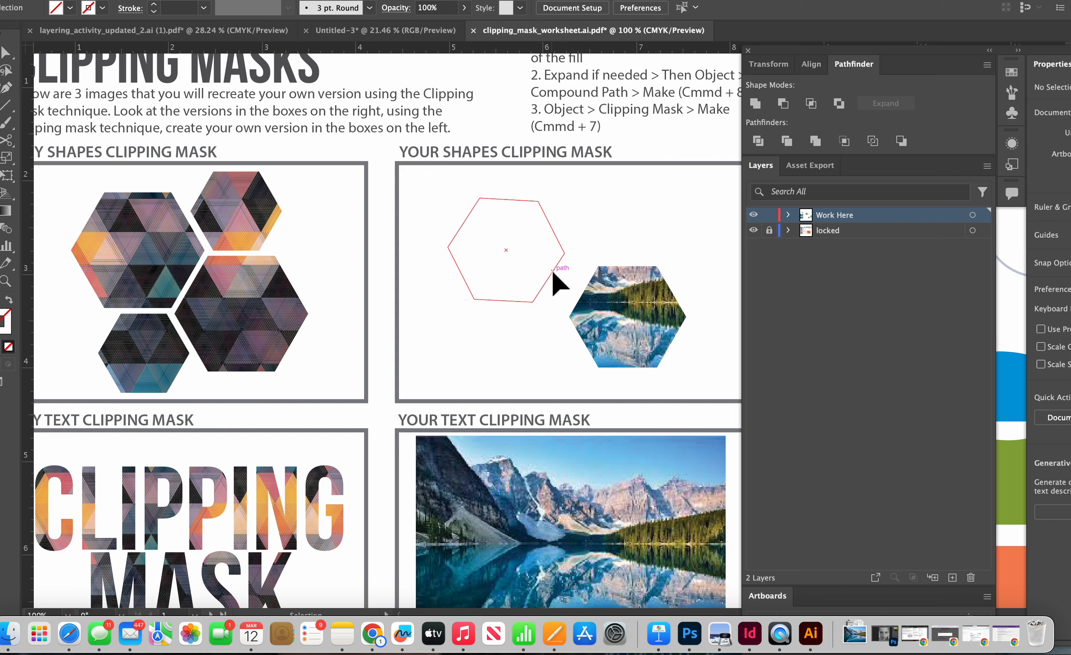
Step: Isolate the clip group in the shapes box and enlarge its hexagon mask outward from two opposite corners
click(641, 304)
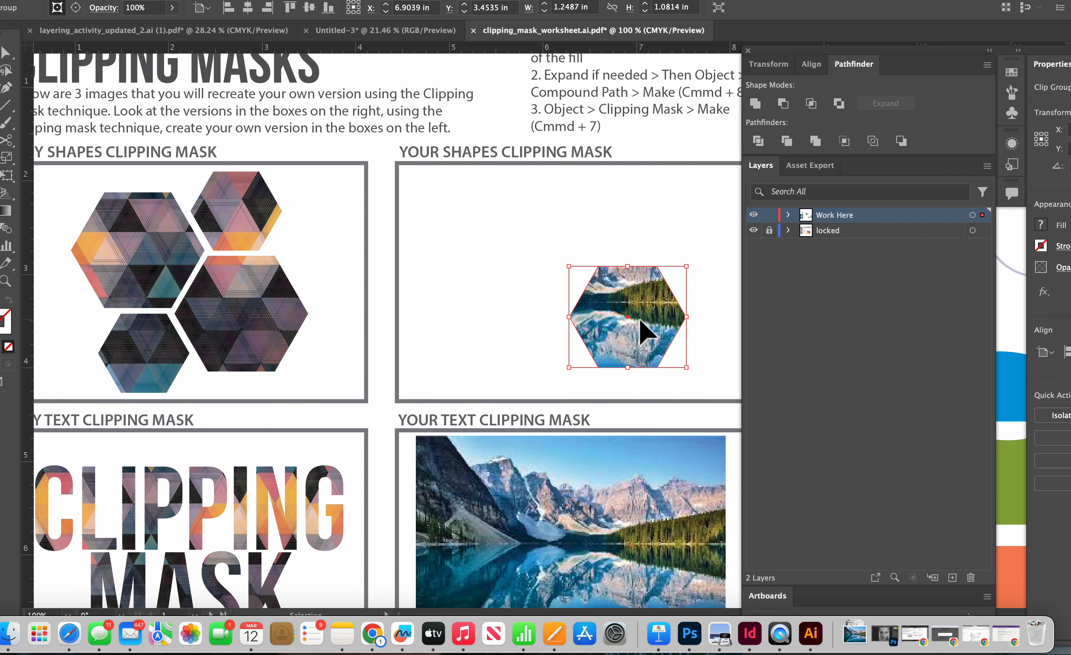
double_click(622, 326)
click(656, 307)
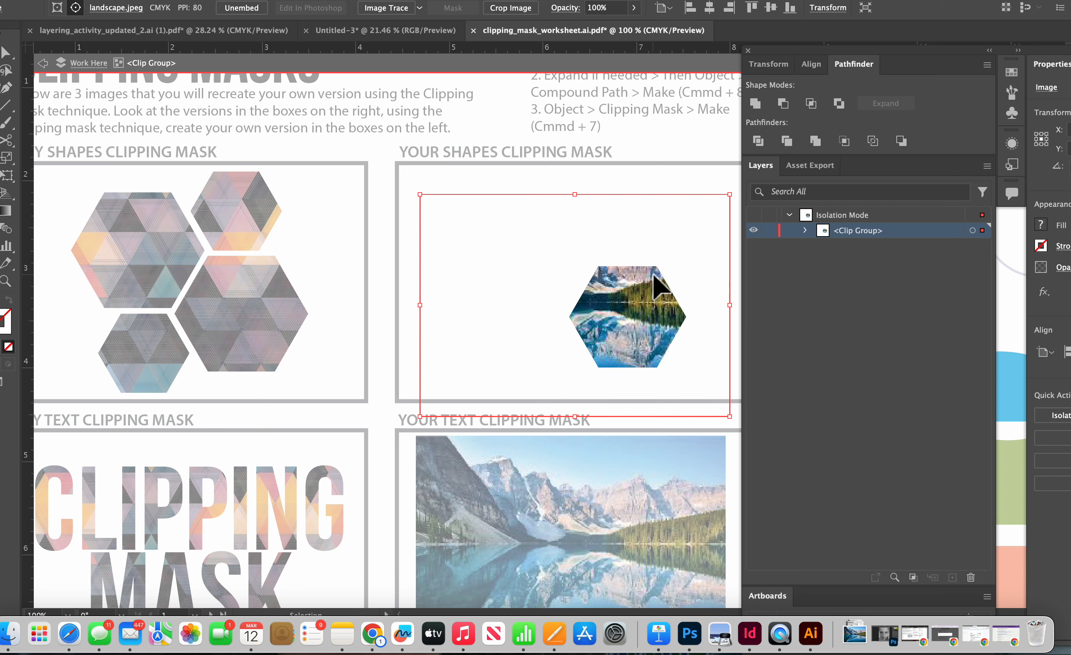
click(672, 290)
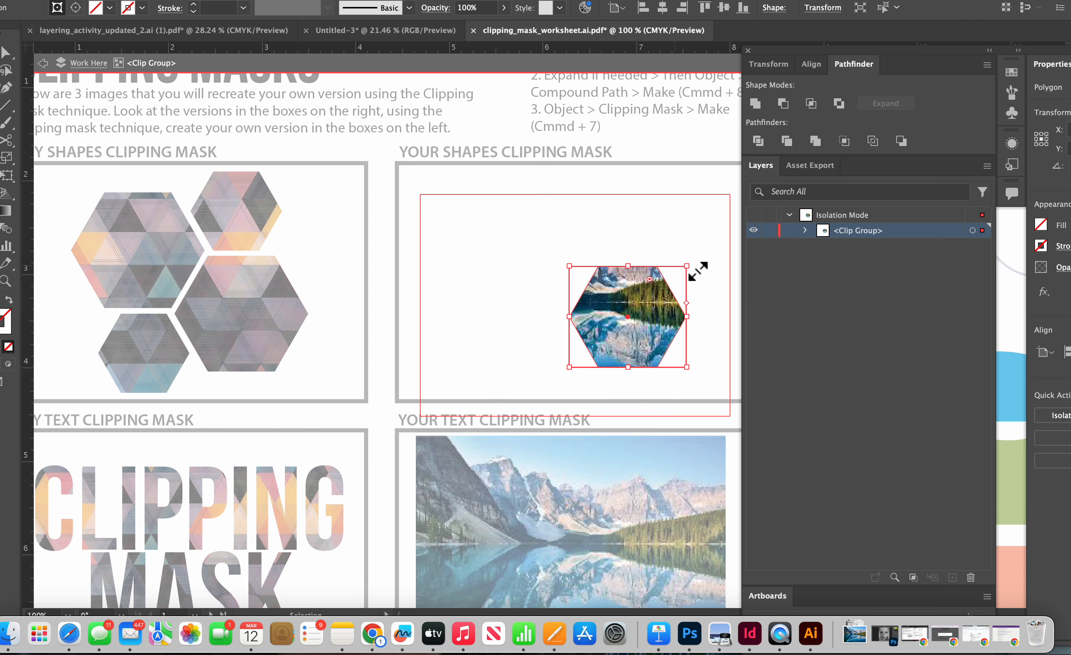
drag(692, 272, 740, 230)
drag(569, 367, 511, 417)
Step: Shift the landscape image down to fill the enlarged hexagon and delete the leftover white hexagon overlapping it
drag(642, 362, 650, 420)
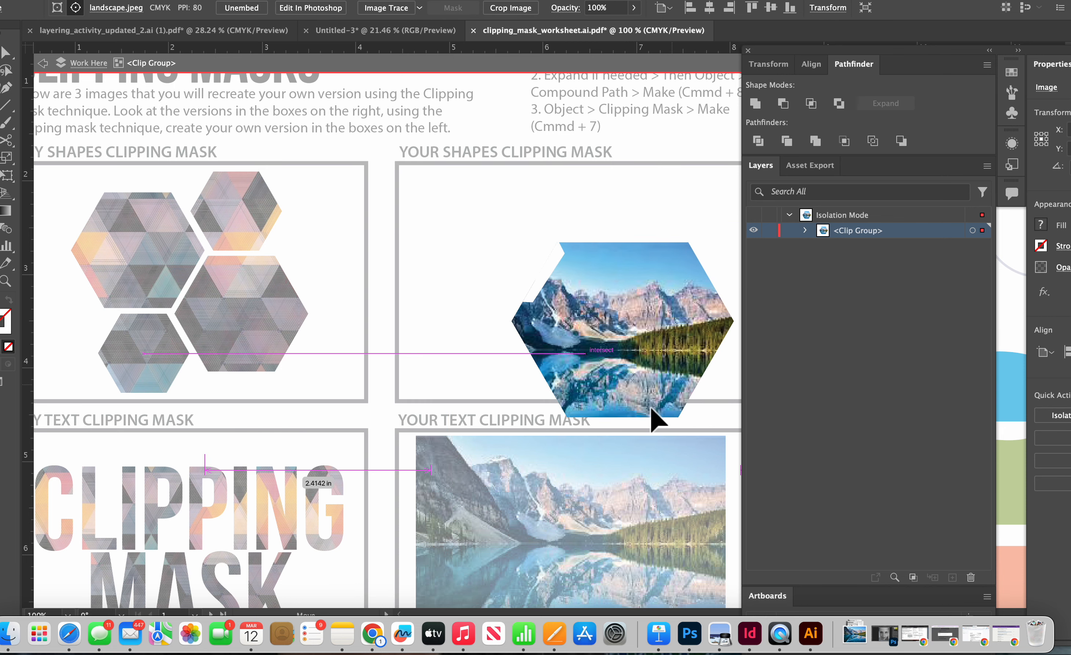
click(540, 285)
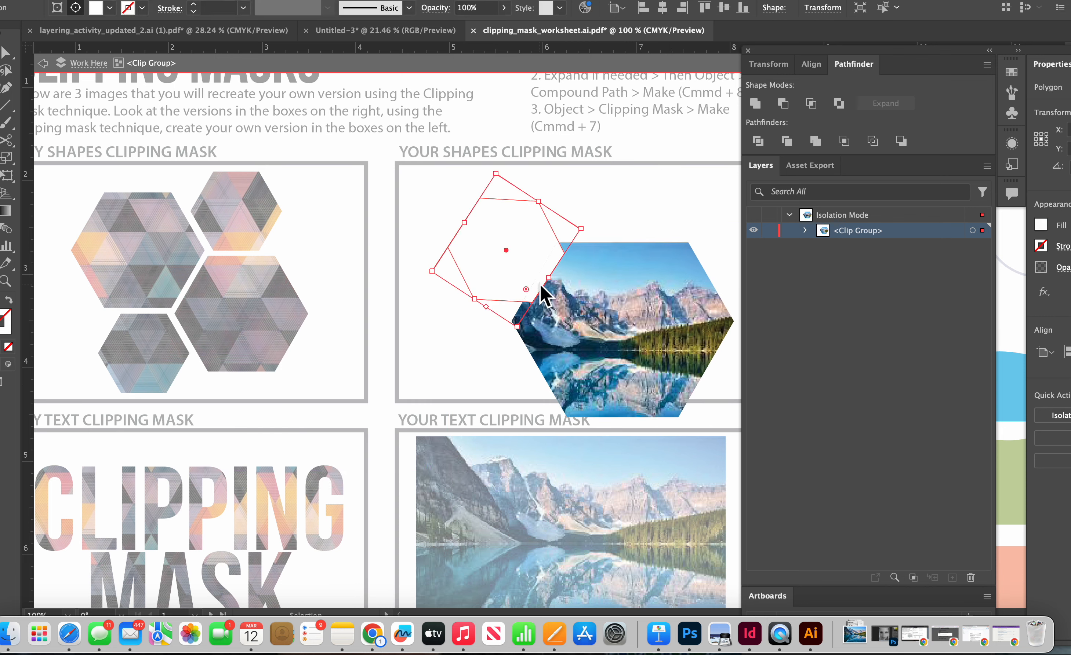
click(642, 319)
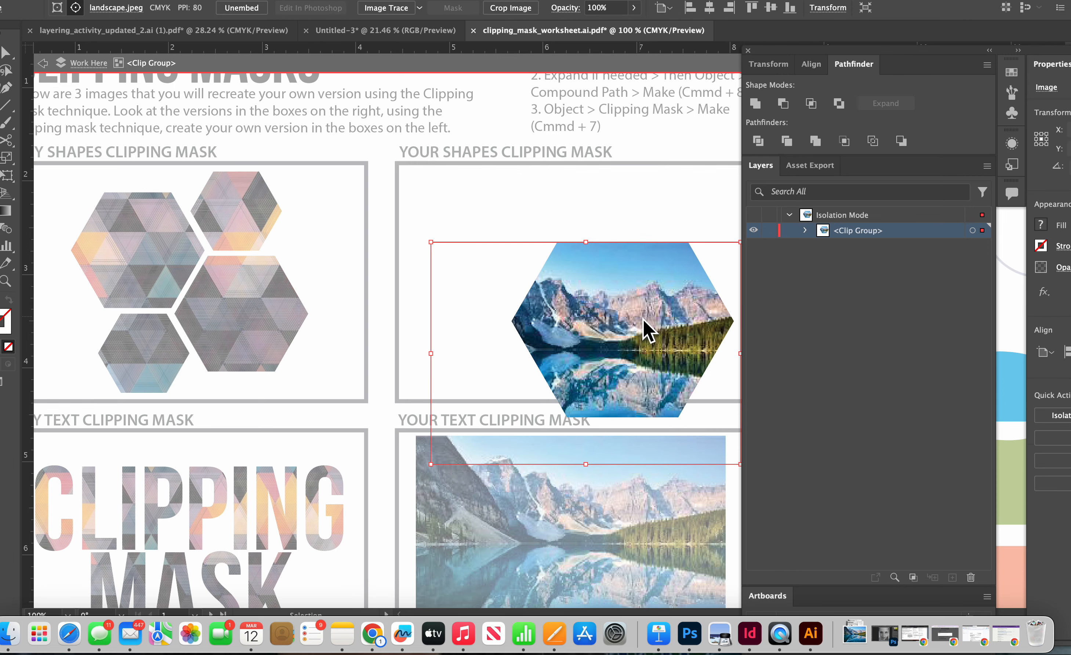
Step: Move the hexagon mask down and left over the image, reduce it to about 2.24 by 1.94 in, and leave isolation mode
click(726, 308)
mouse_move(722, 310)
mouse_down()
mouse_move(708, 251)
mouse_move(711, 306)
mouse_up()
click(709, 316)
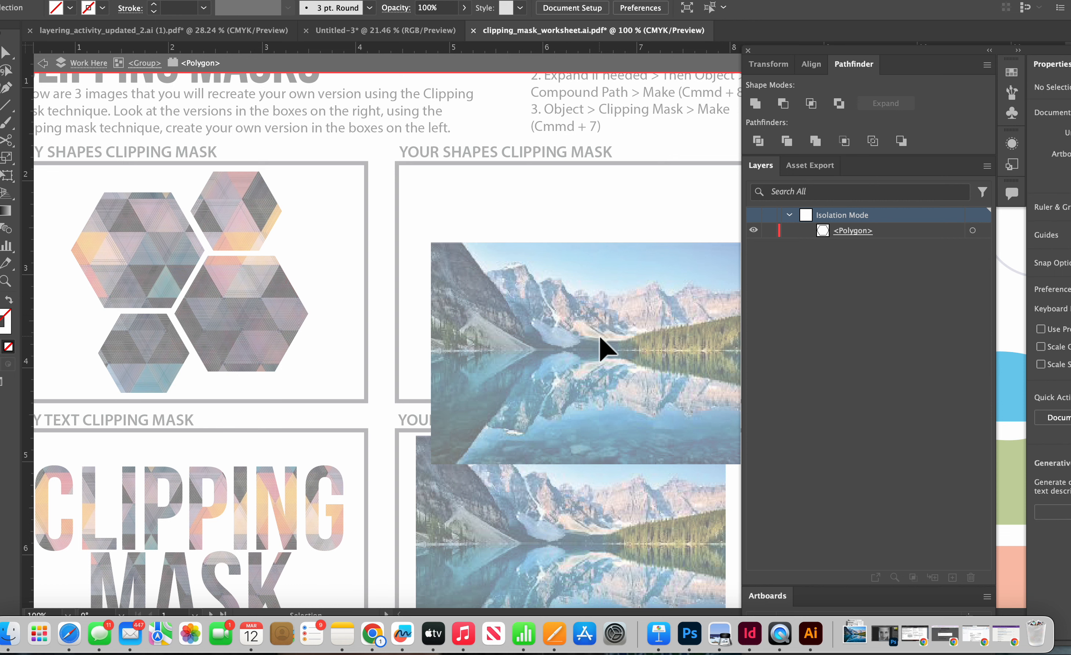
click(708, 341)
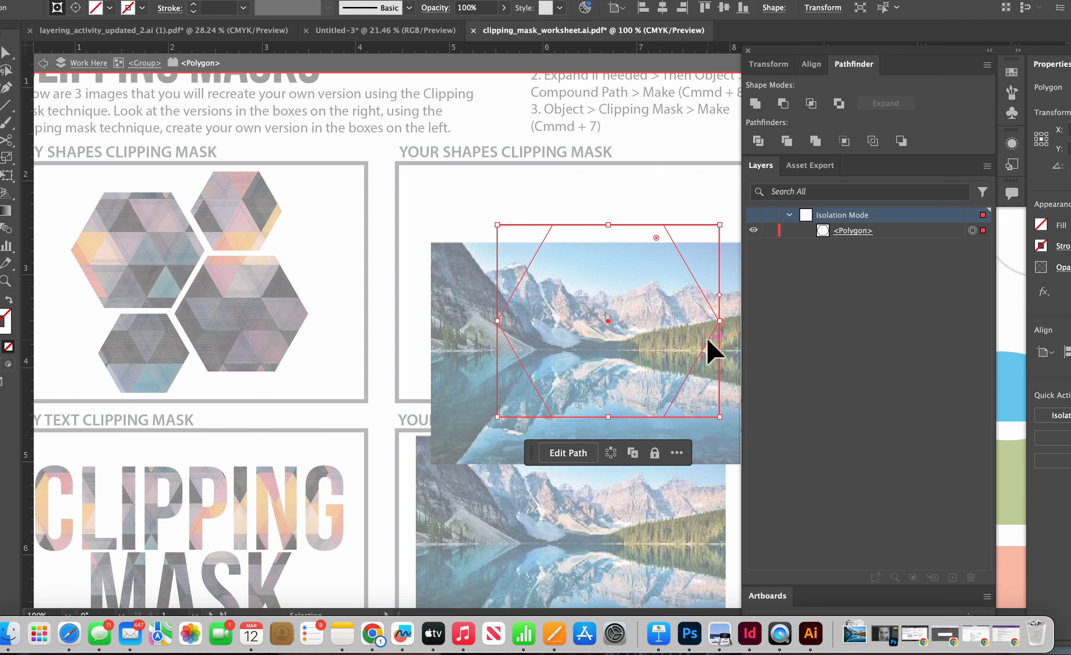
drag(709, 340, 690, 376)
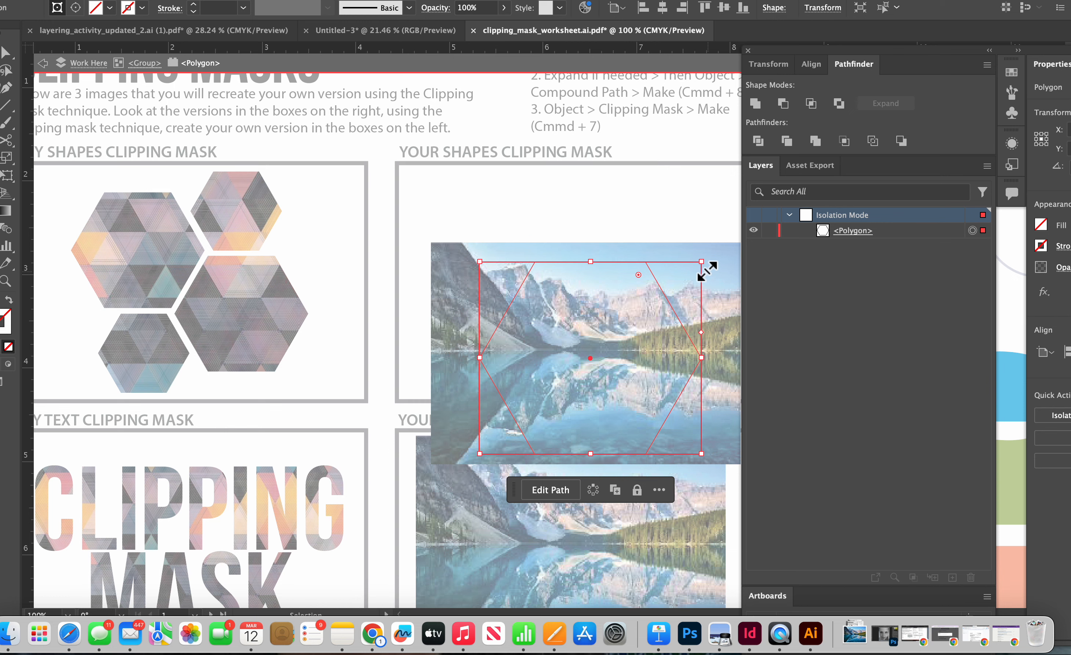
mouse_move(704, 267)
mouse_down()
mouse_move(636, 346)
mouse_move(626, 331)
mouse_move(720, 281)
mouse_move(713, 274)
mouse_up()
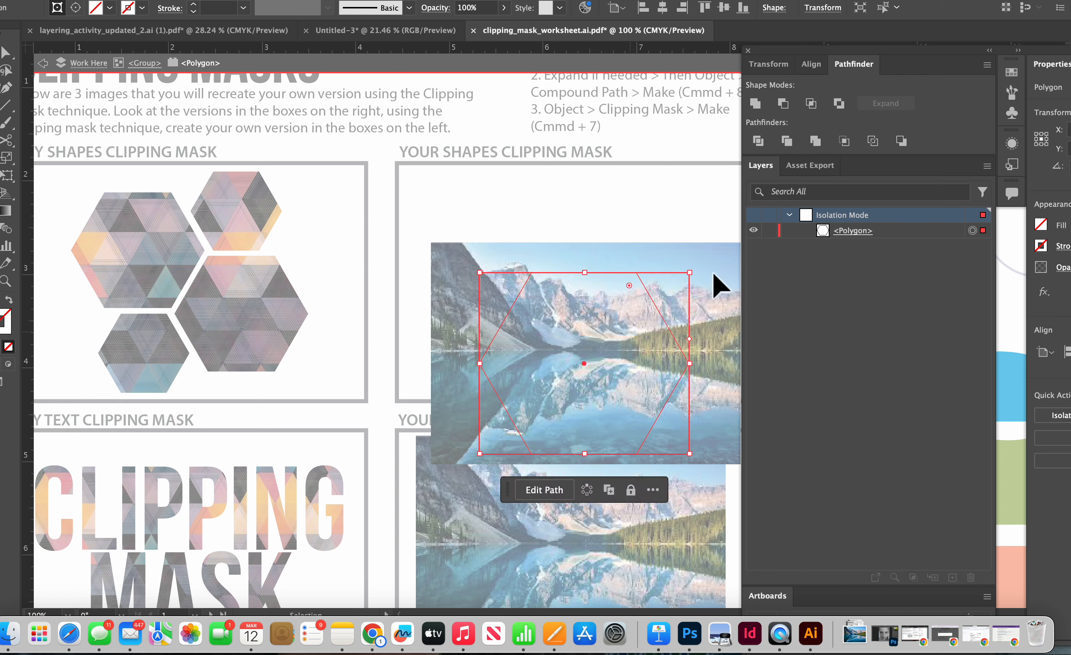
key(Escape)
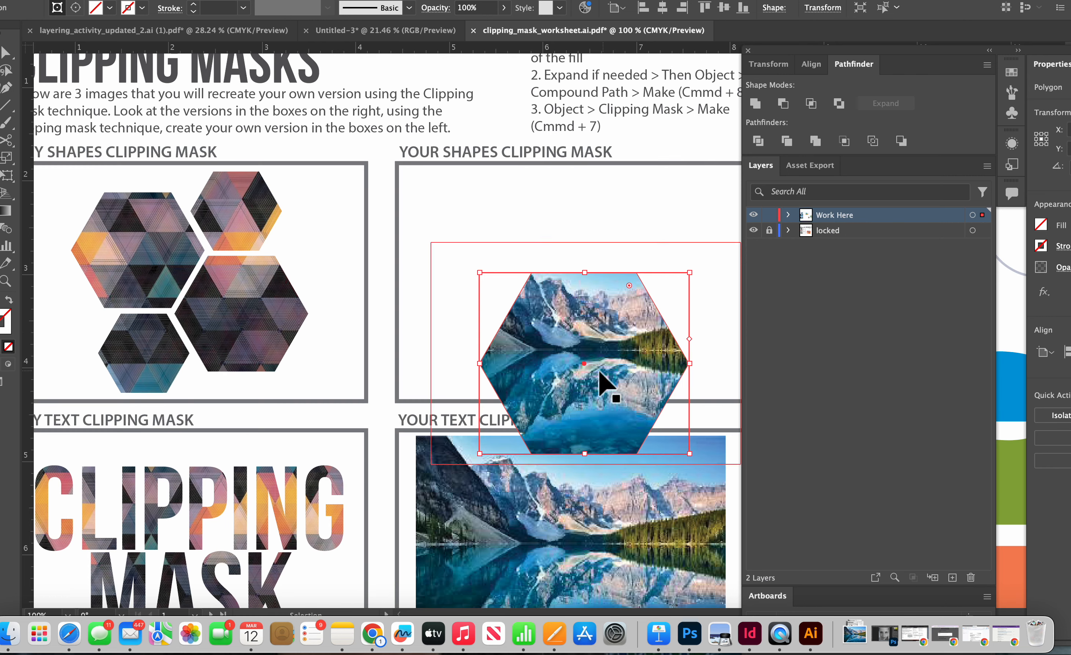
Step: Move the whole clipped hexagon, image included, up into the middle of the shapes box
mouse_move(585, 365)
mouse_down()
mouse_move(574, 293)
mouse_move(564, 306)
mouse_move(576, 350)
mouse_up()
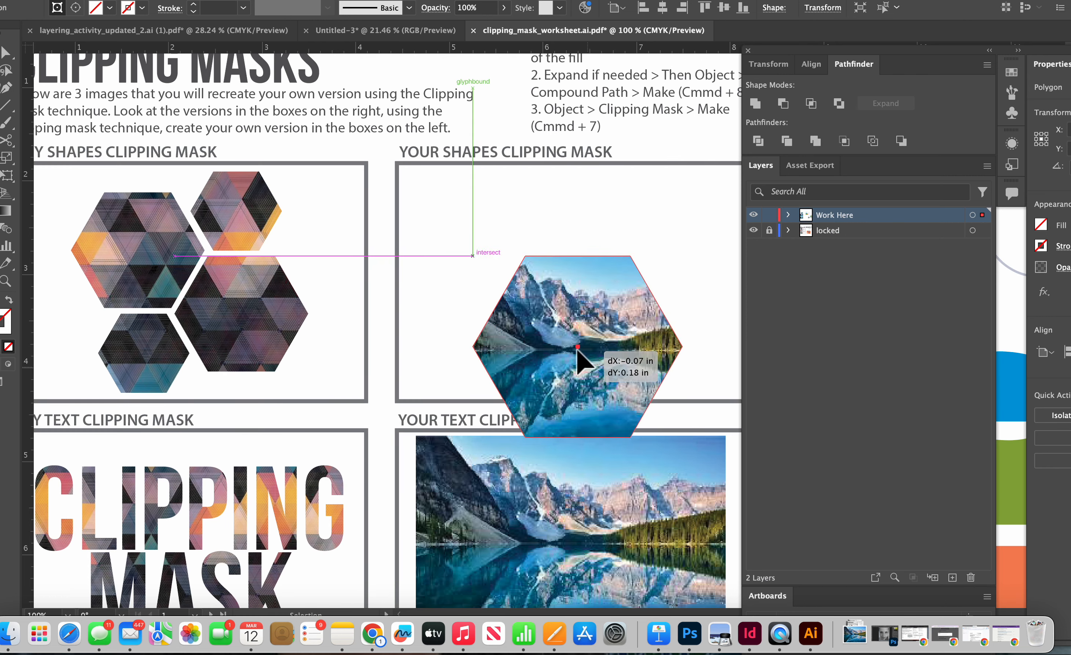
key(super+z)
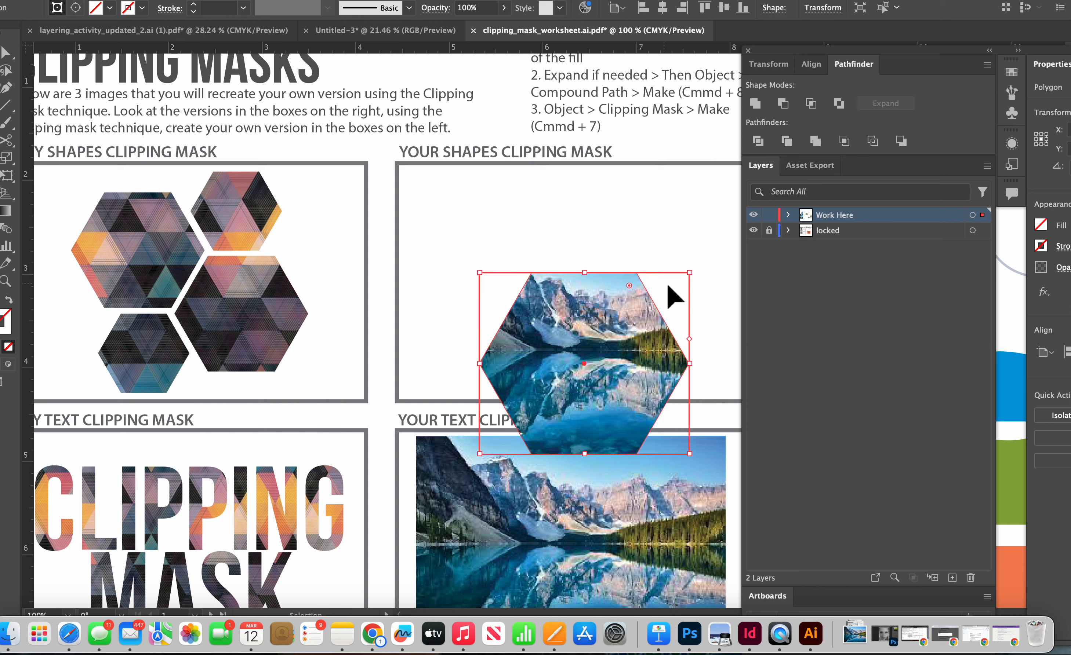
click(713, 274)
click(643, 338)
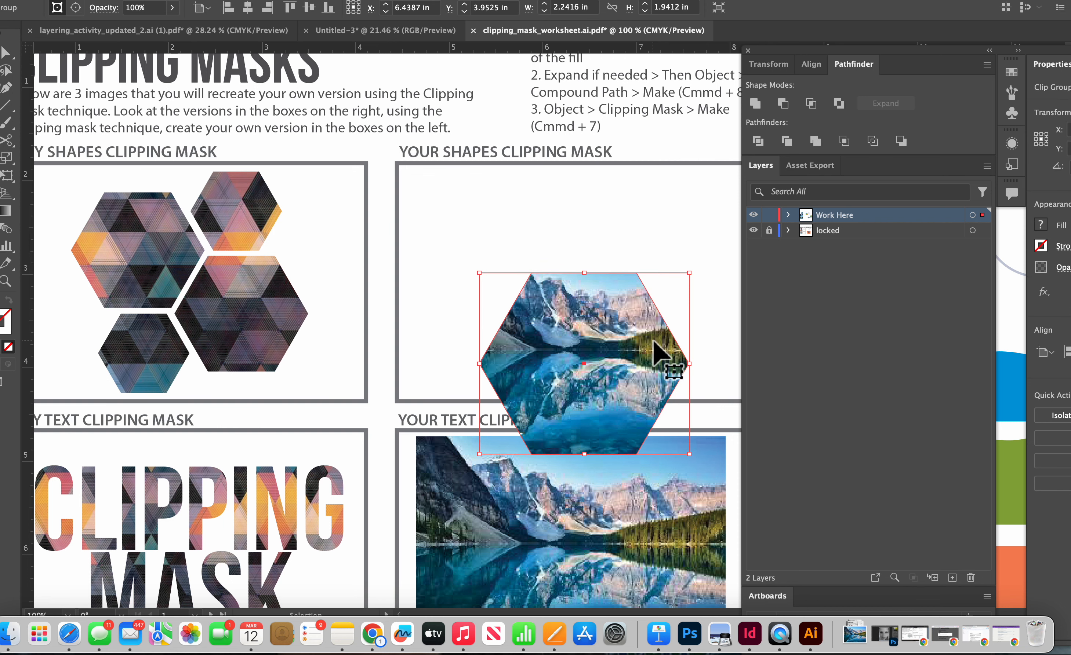
drag(654, 342, 638, 268)
drag(651, 256, 639, 256)
Step: Create an area text frame about 3.32 by 2.33 in over the landscape image in the text box, containing CLEAR WATER
scroll(642, 281, down, 1)
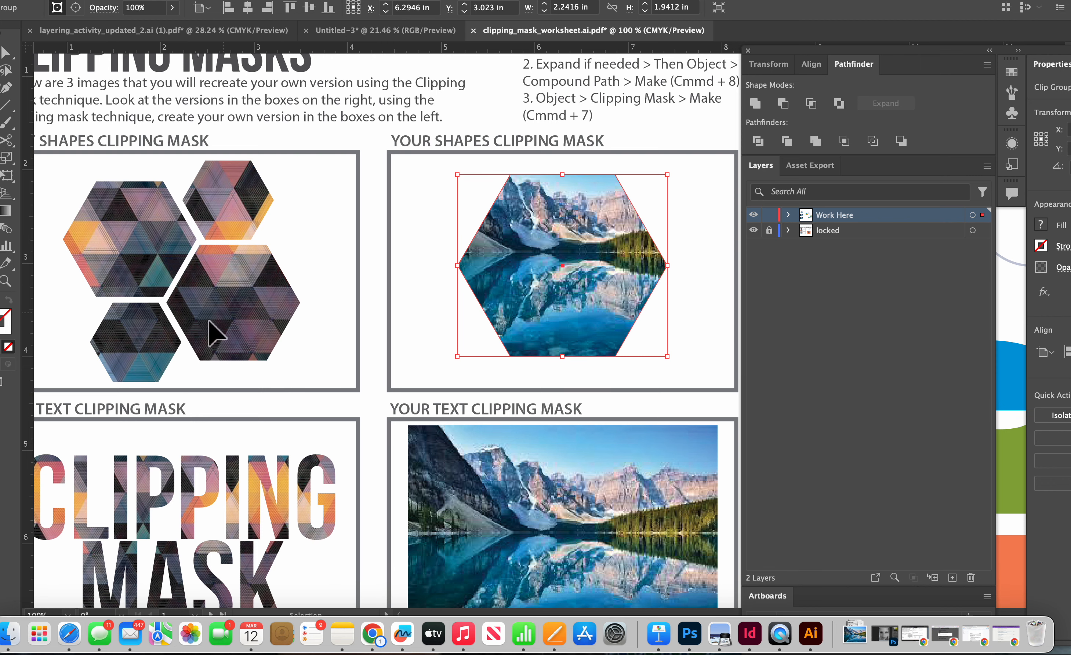
scroll(615, 335, down, 8)
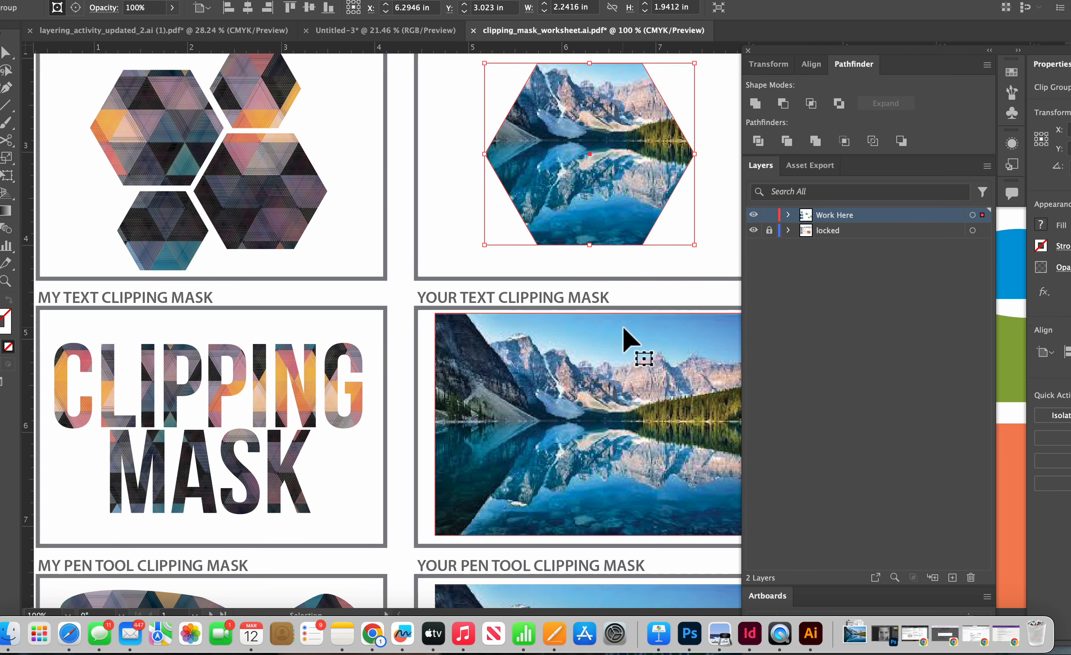
scroll(624, 330, left, 1)
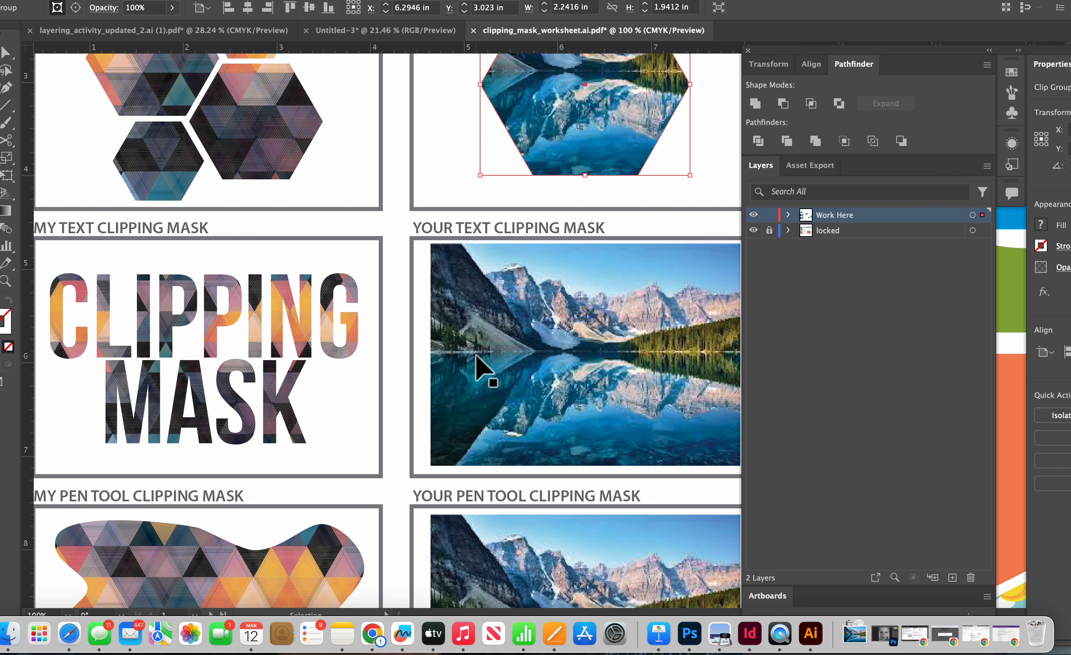
click(0, 108)
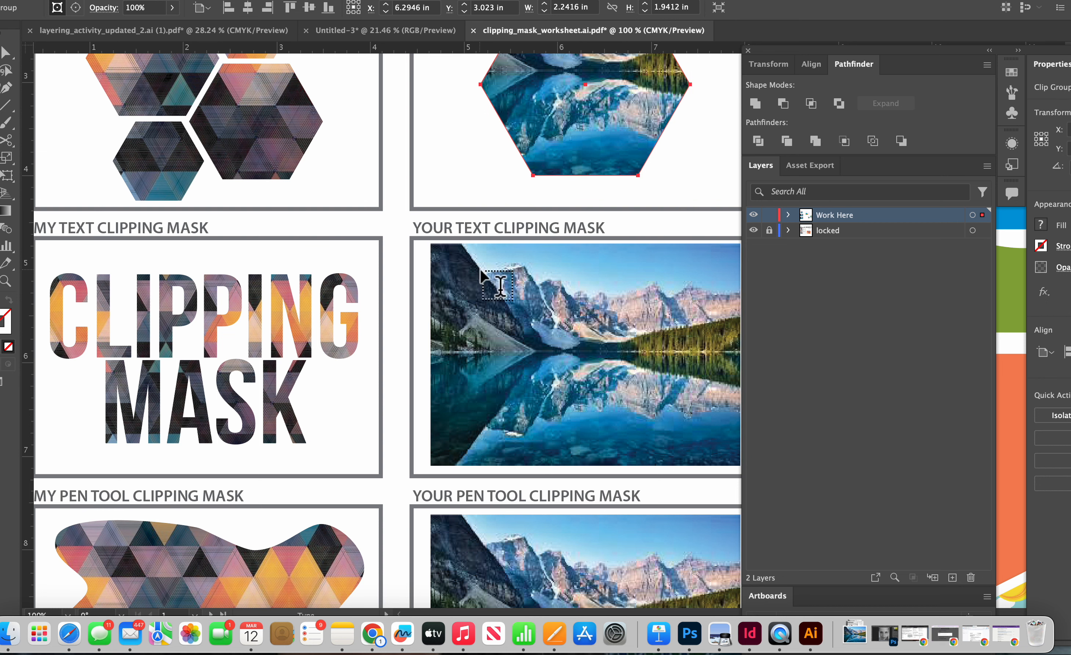
scroll(490, 282, right, 2)
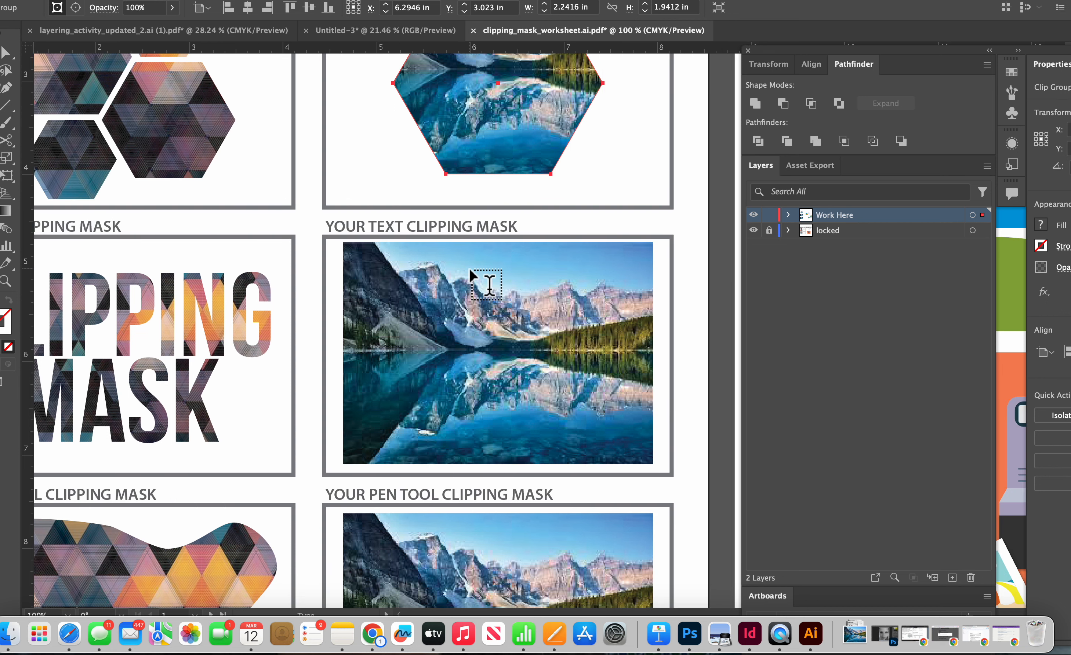
click(7, 110)
click(60, 110)
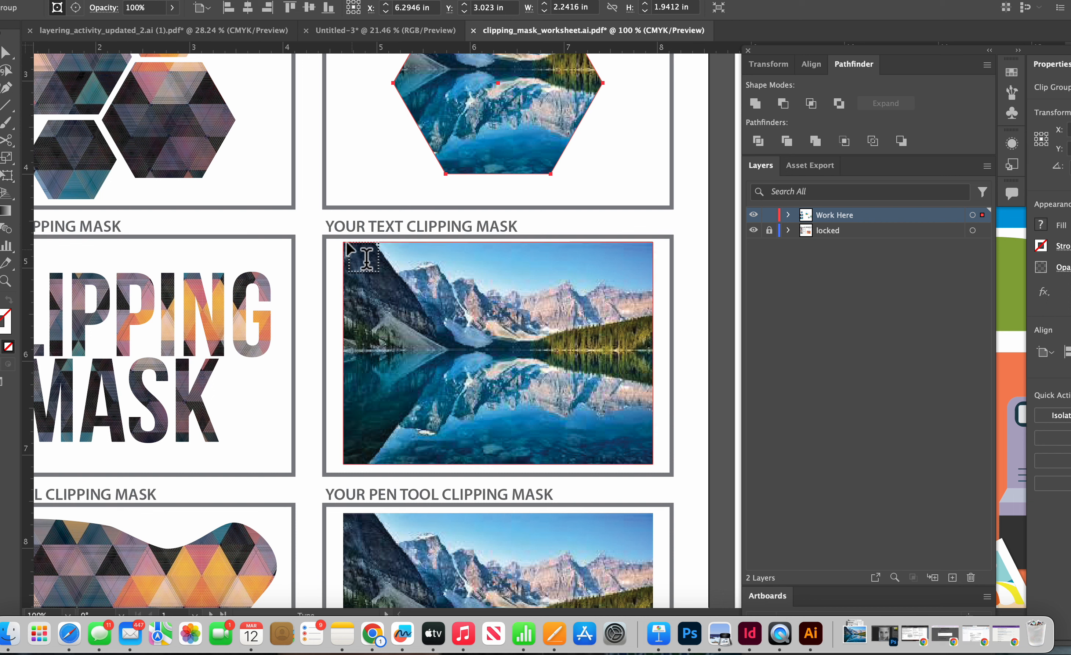
drag(347, 252, 655, 465)
key(BackSpace)
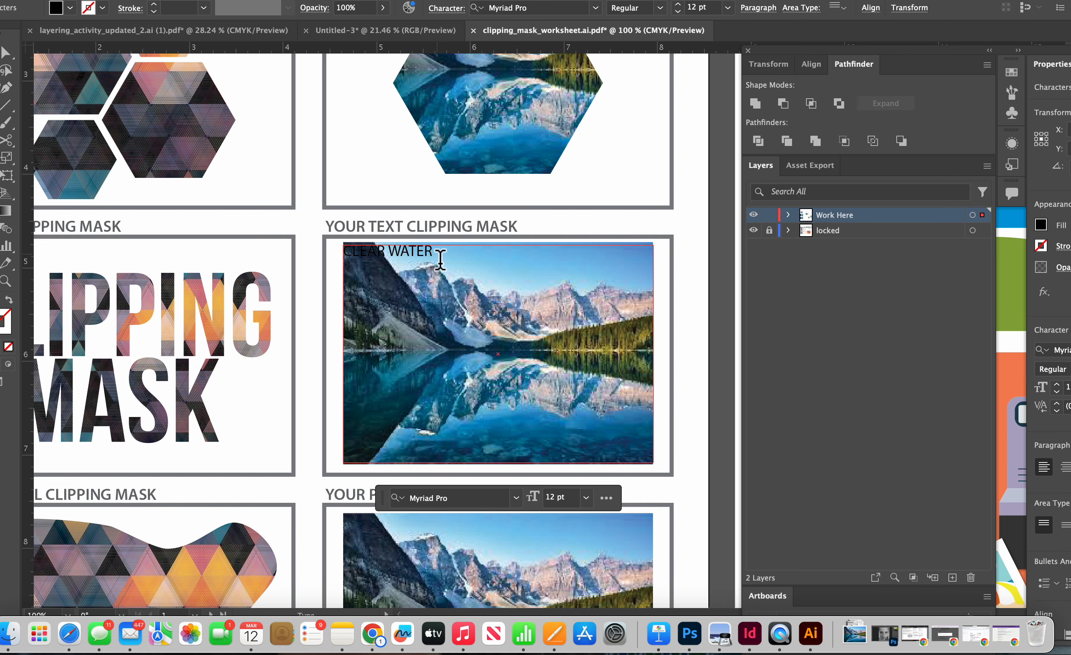
Step: Set the CLEAR WATER text to 72 pt in the Bebas Neue font
drag(440, 255, 342, 258)
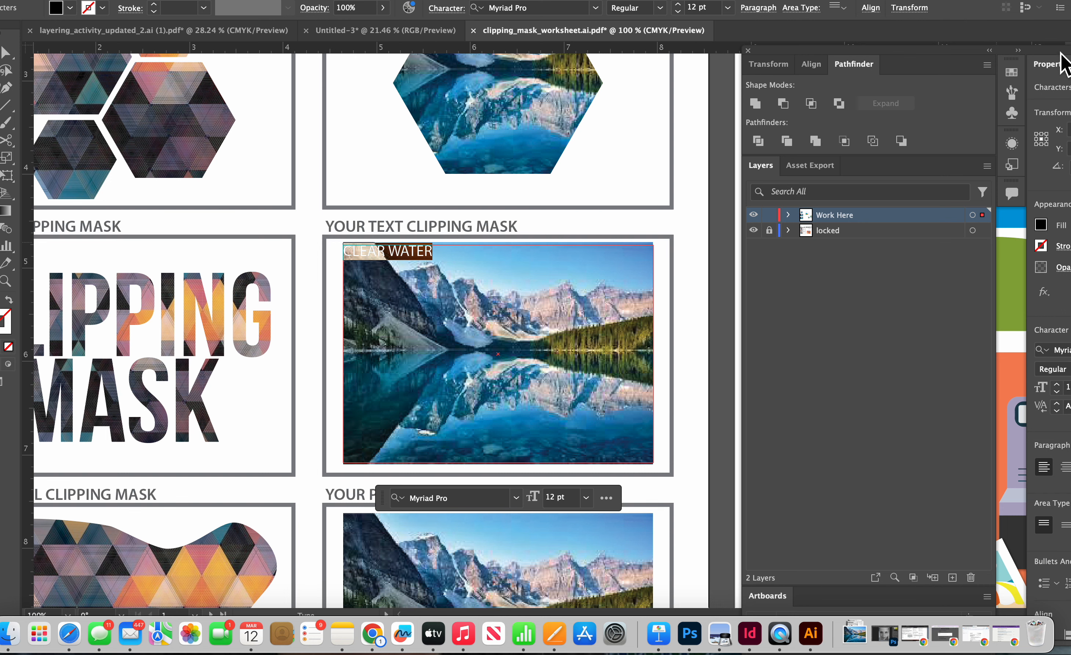
click(1046, 64)
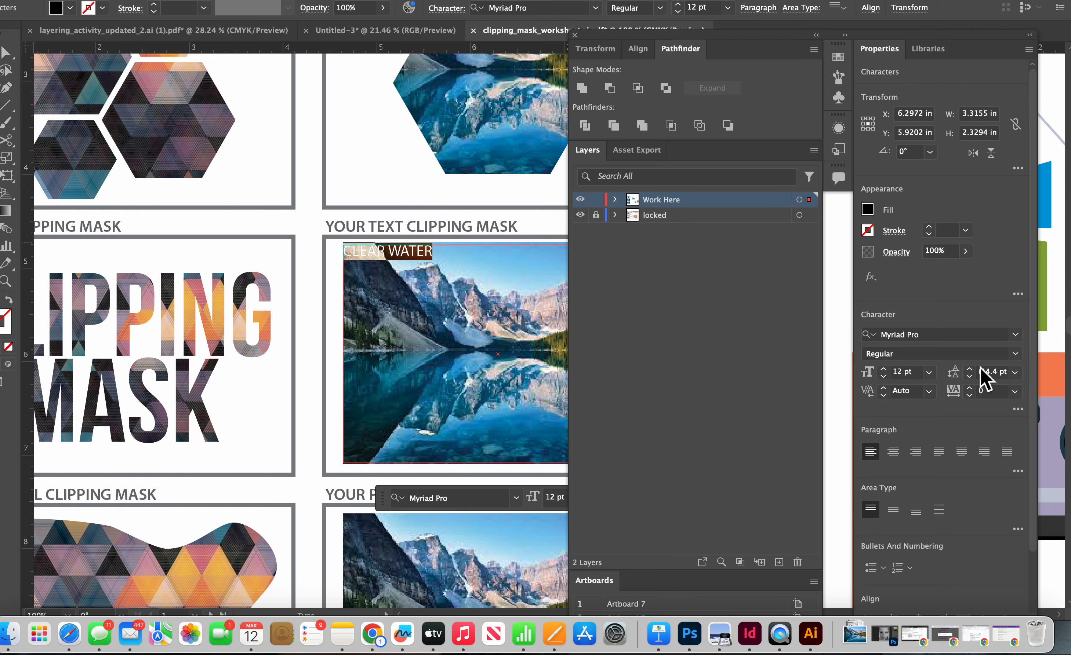
click(931, 374)
click(948, 375)
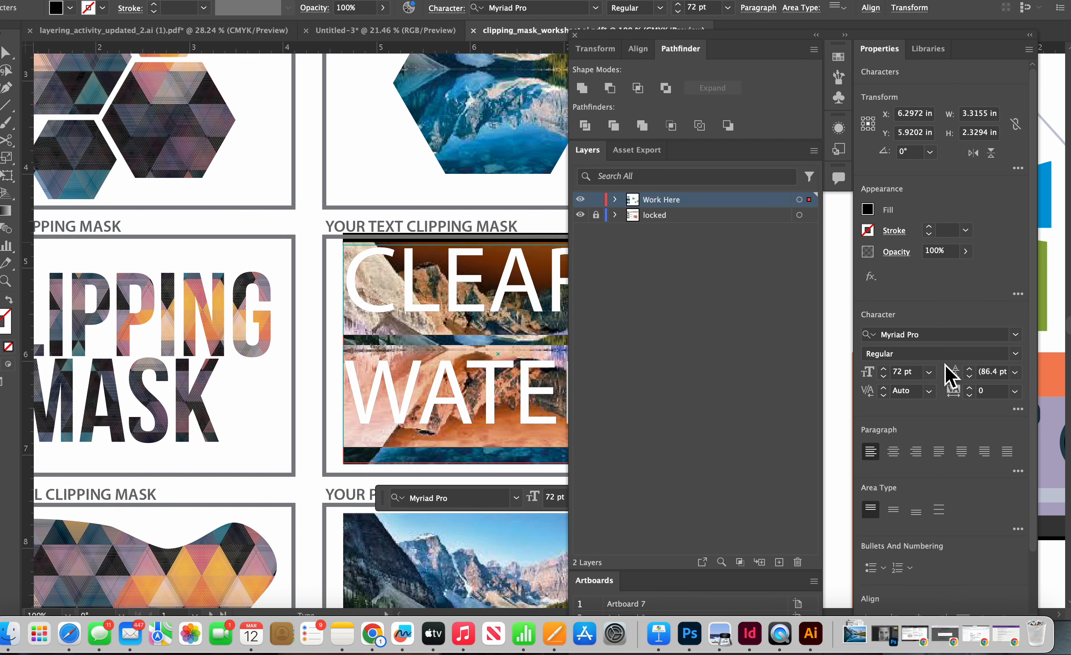
click(933, 336)
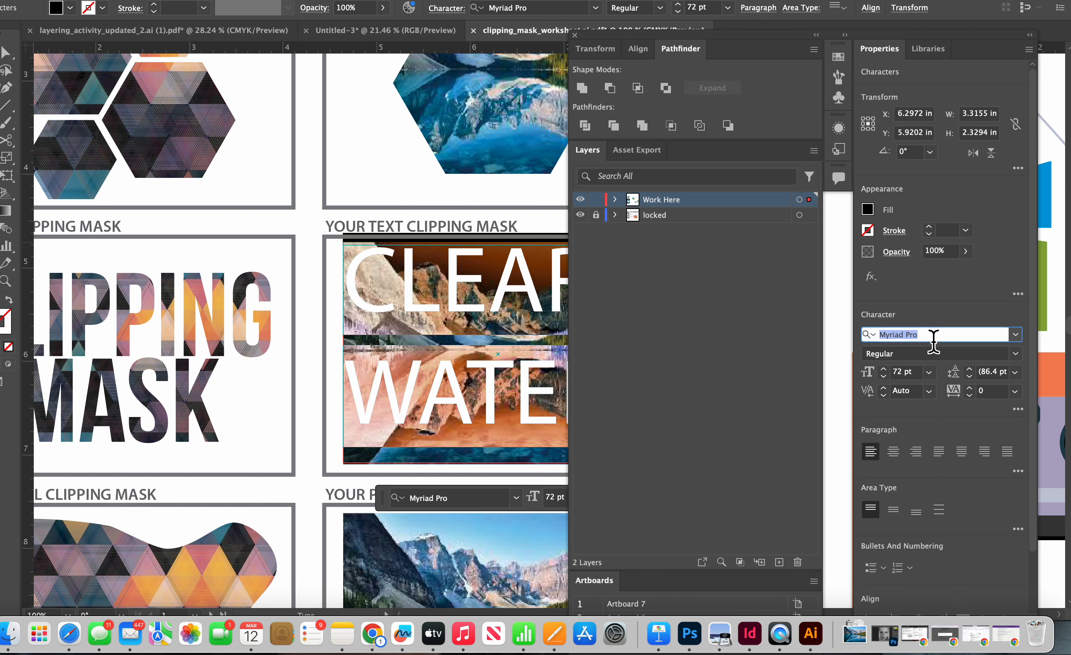
click(1016, 337)
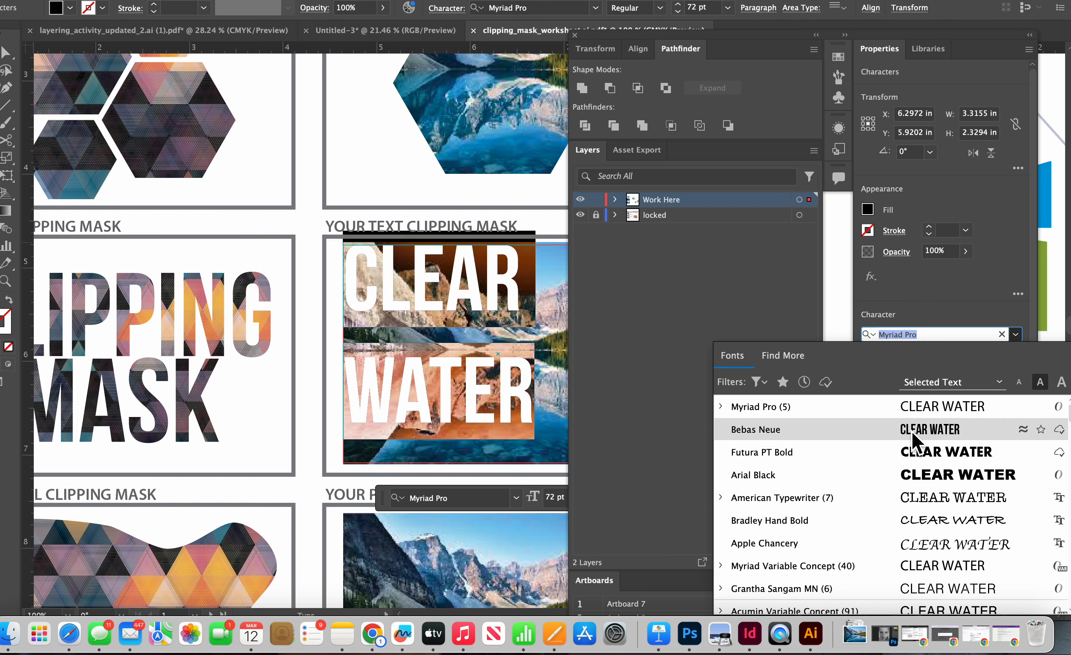
click(912, 439)
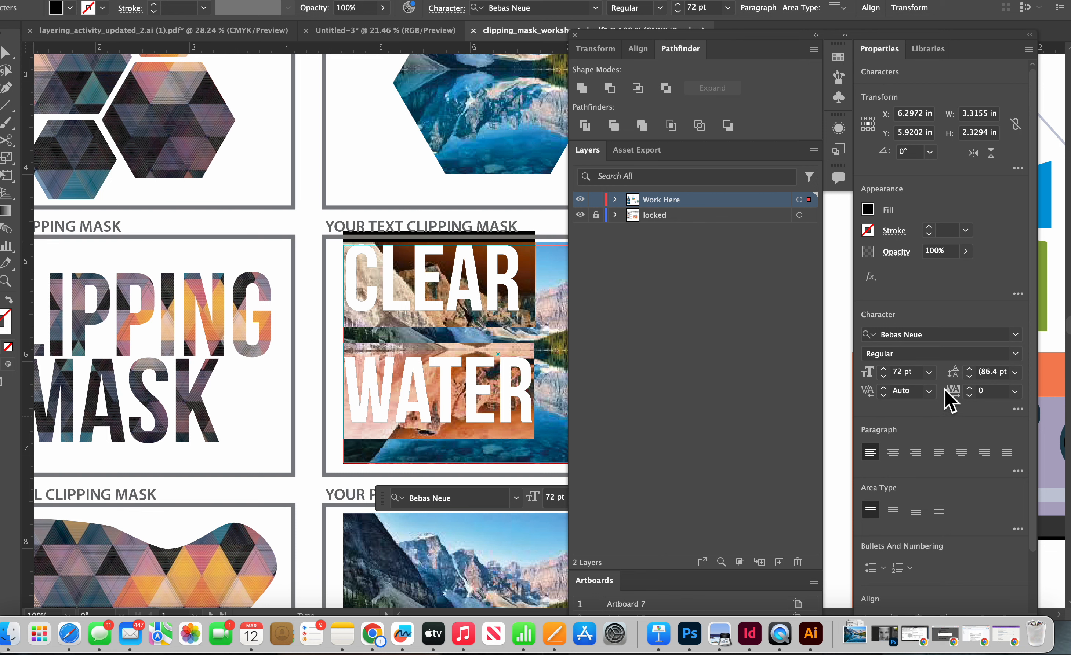
Step: Set the leading of the CLEAR WATER text to 61 pt
click(969, 371)
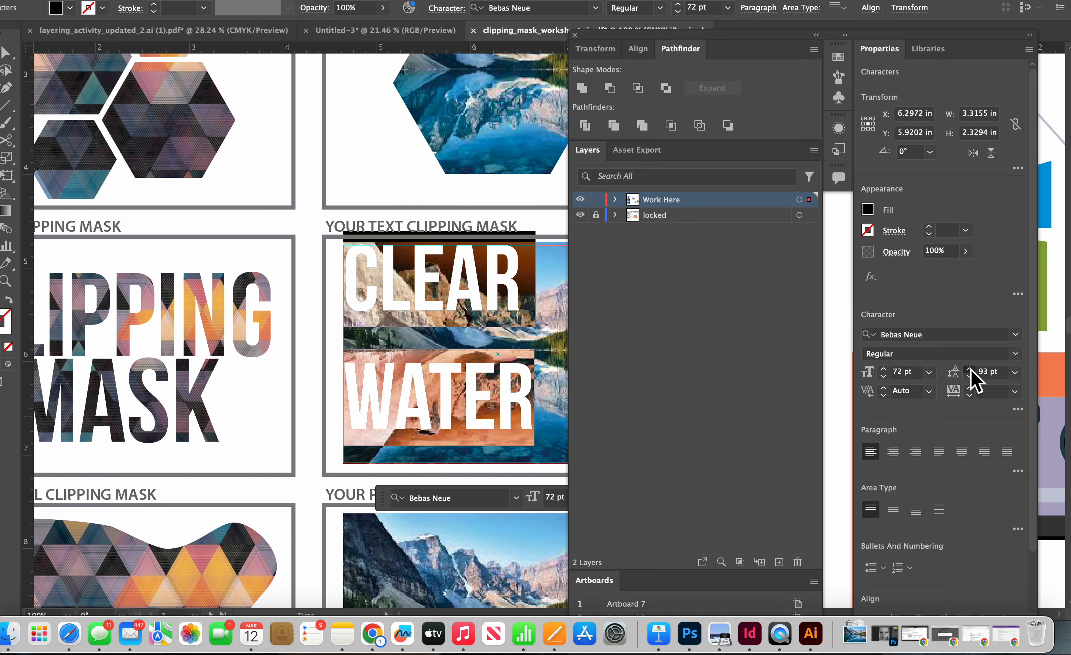
click(969, 370)
click(969, 370)
click(969, 370)
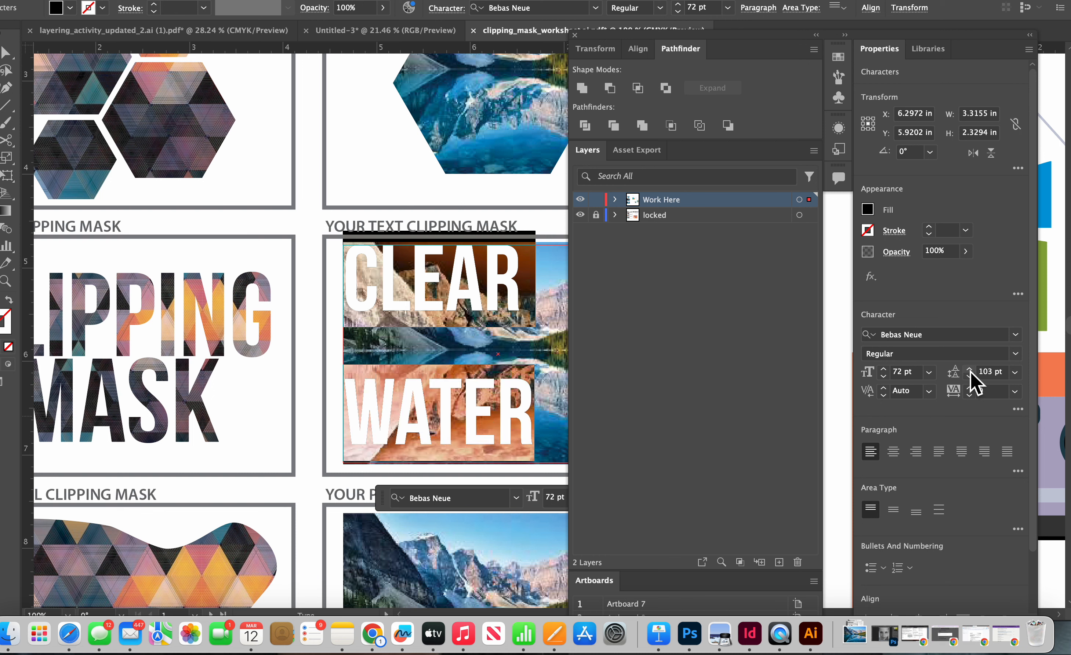
drag(971, 380, 971, 380)
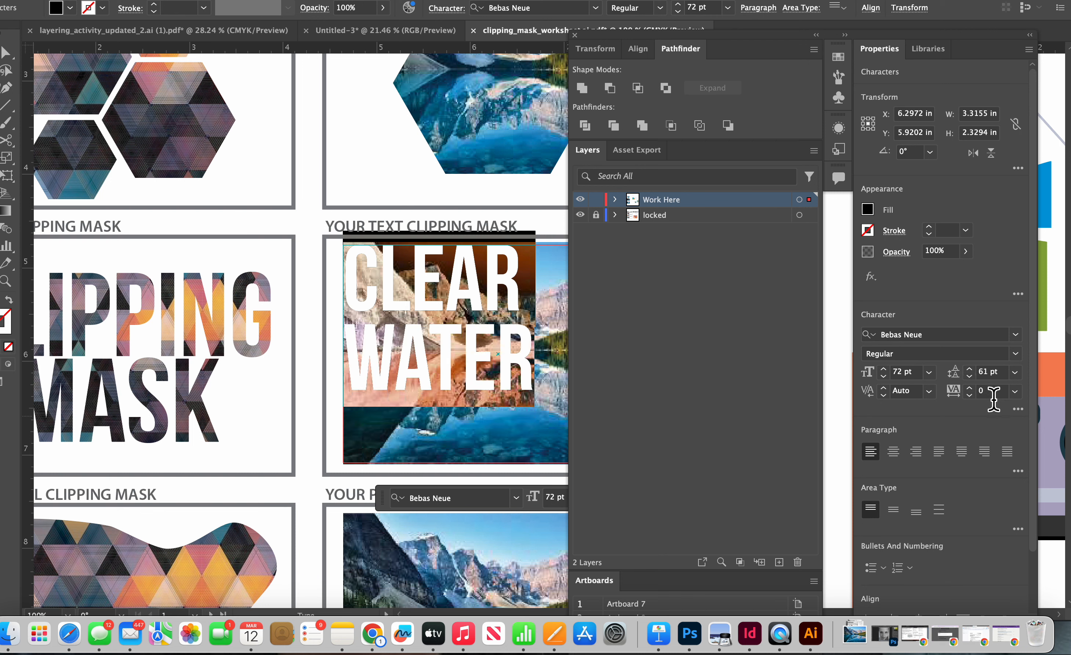
Step: Widen the tracking of the CLEAR WATER text to 211
drag(971, 390, 970, 389)
drag(717, 43, 770, 36)
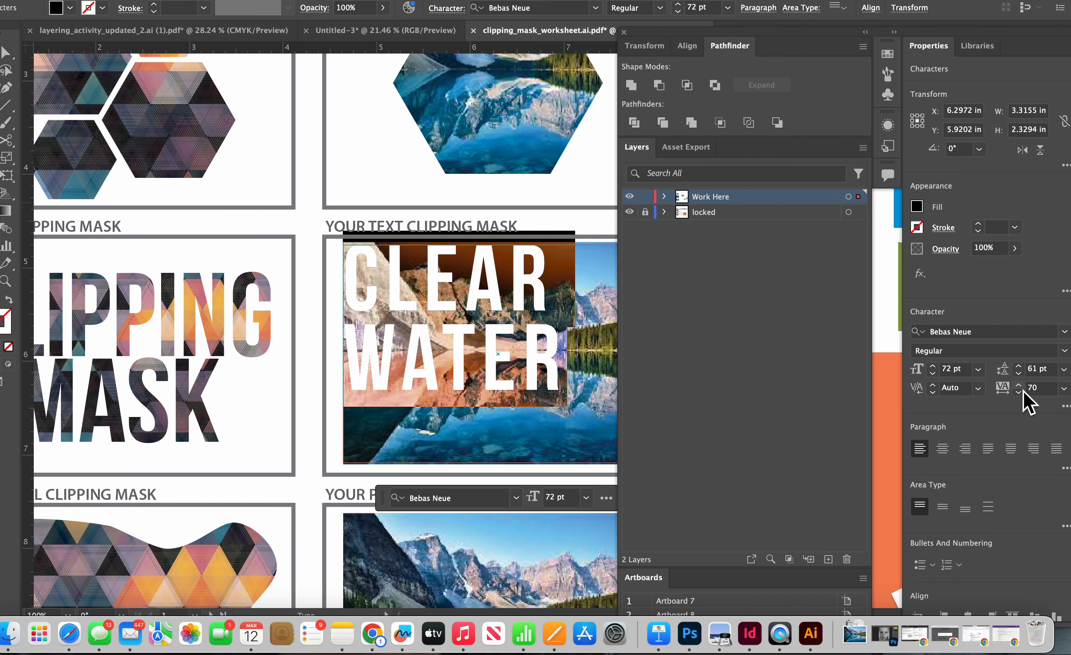
drag(1024, 392, 1022, 388)
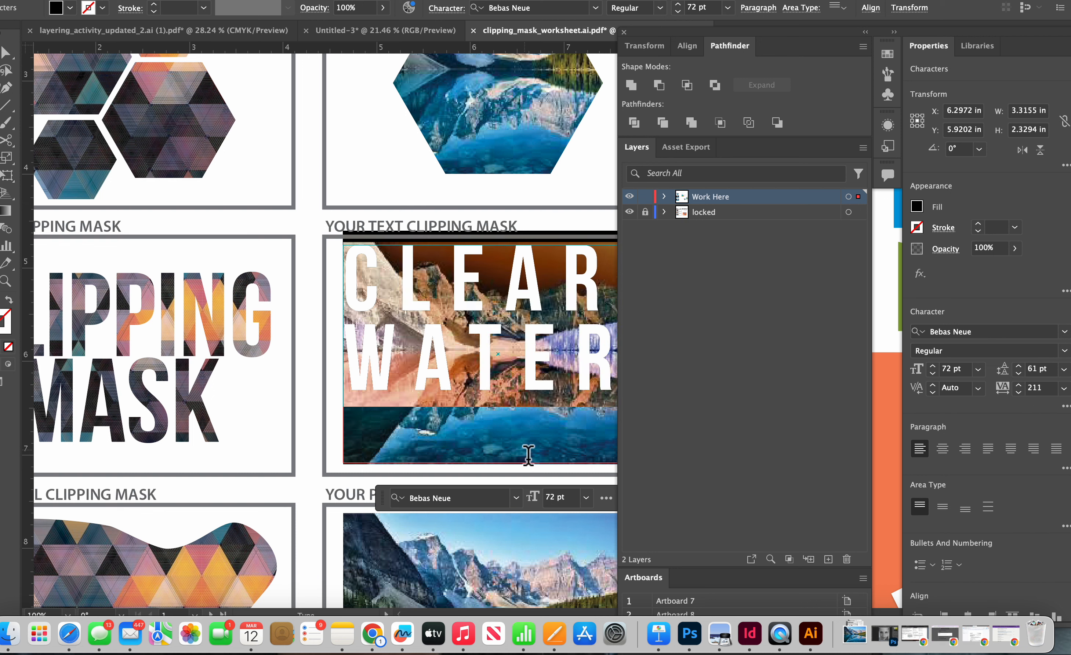
Step: Clip the landscape image to the CLEAR WATER text and move the result to about X 6.50 in, Y 6.30 in within its box
click(525, 466)
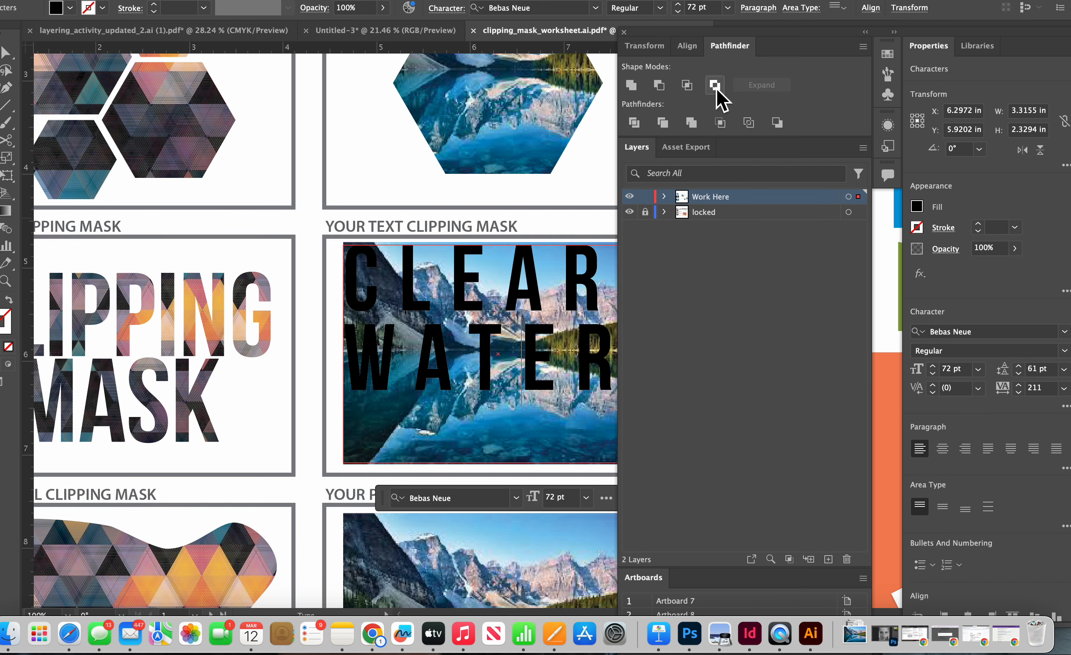
drag(736, 43, 967, 69)
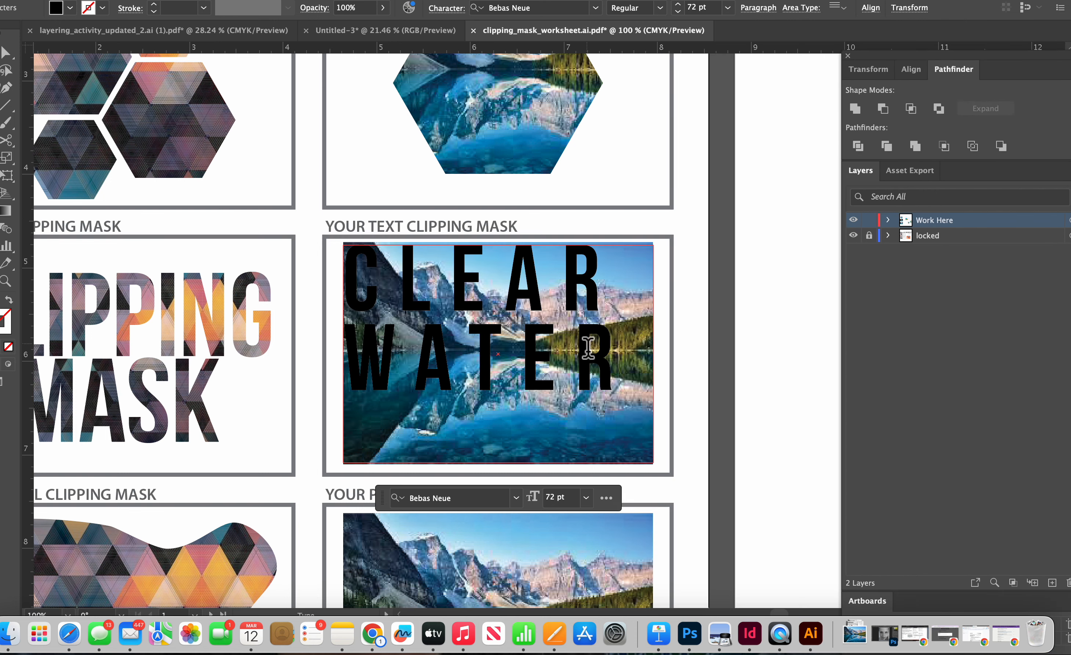
key(Escape)
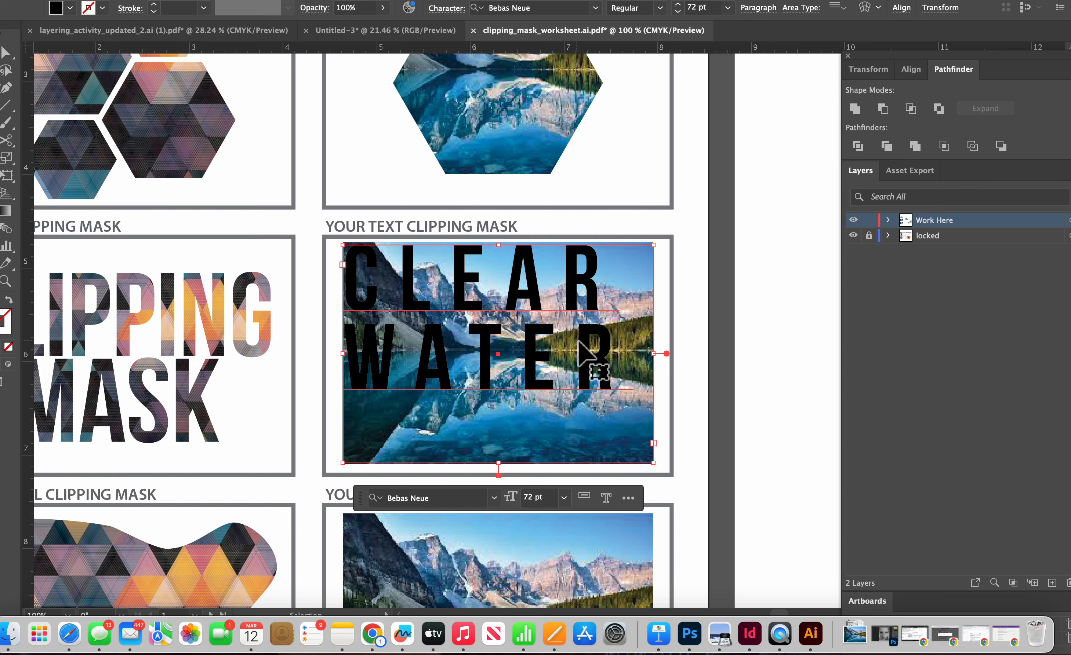
shift+click(620, 429)
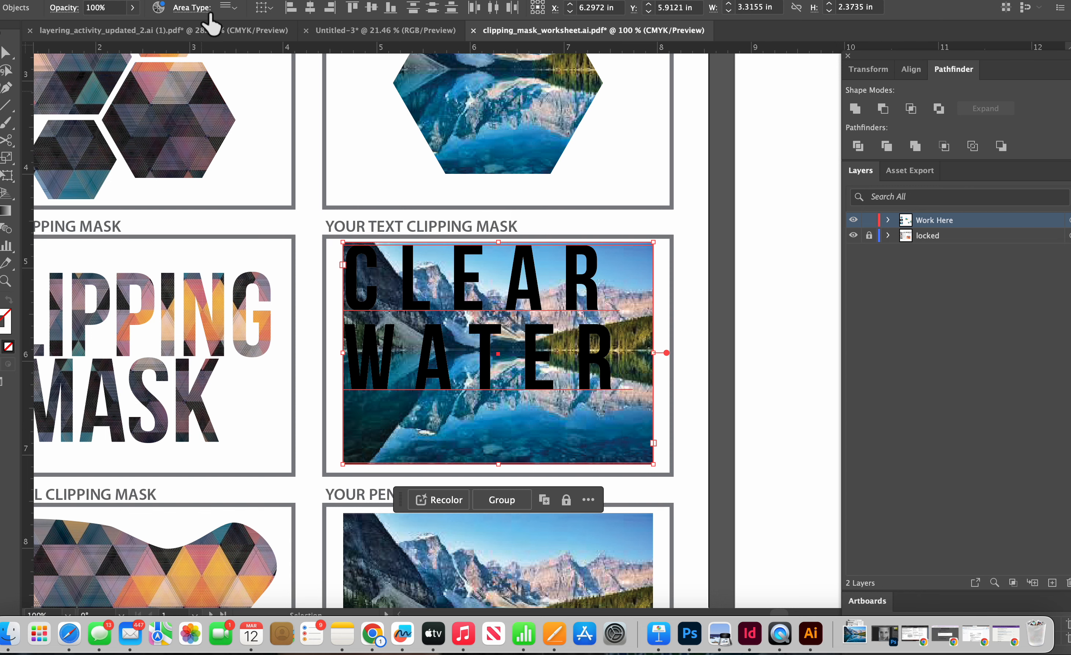
click(128, 0)
mouse_move(231, 538)
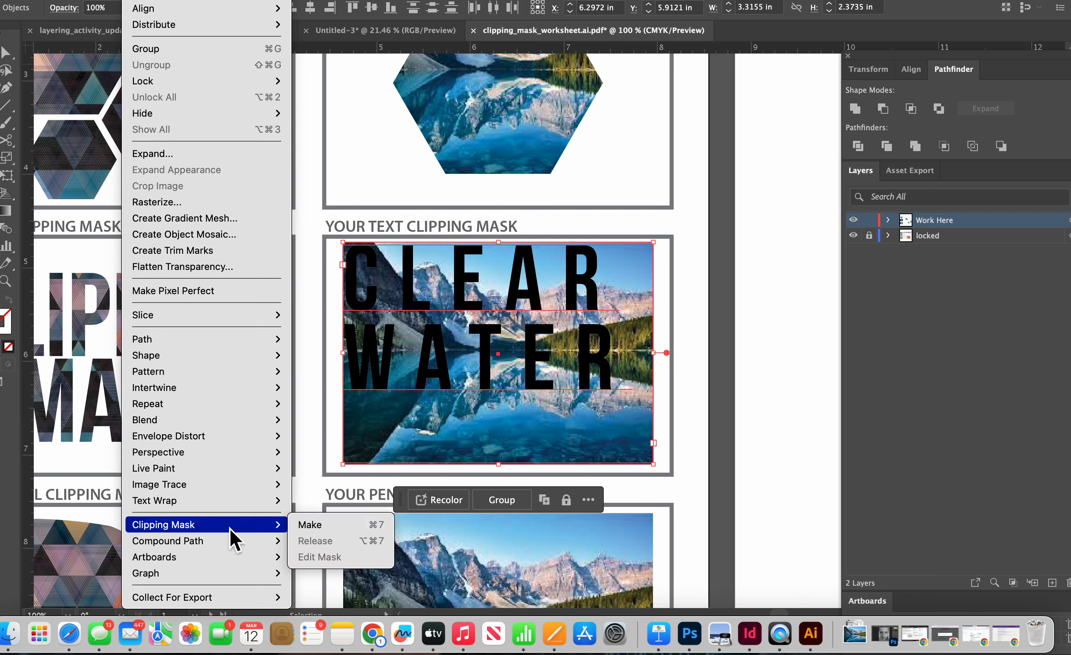
click(327, 547)
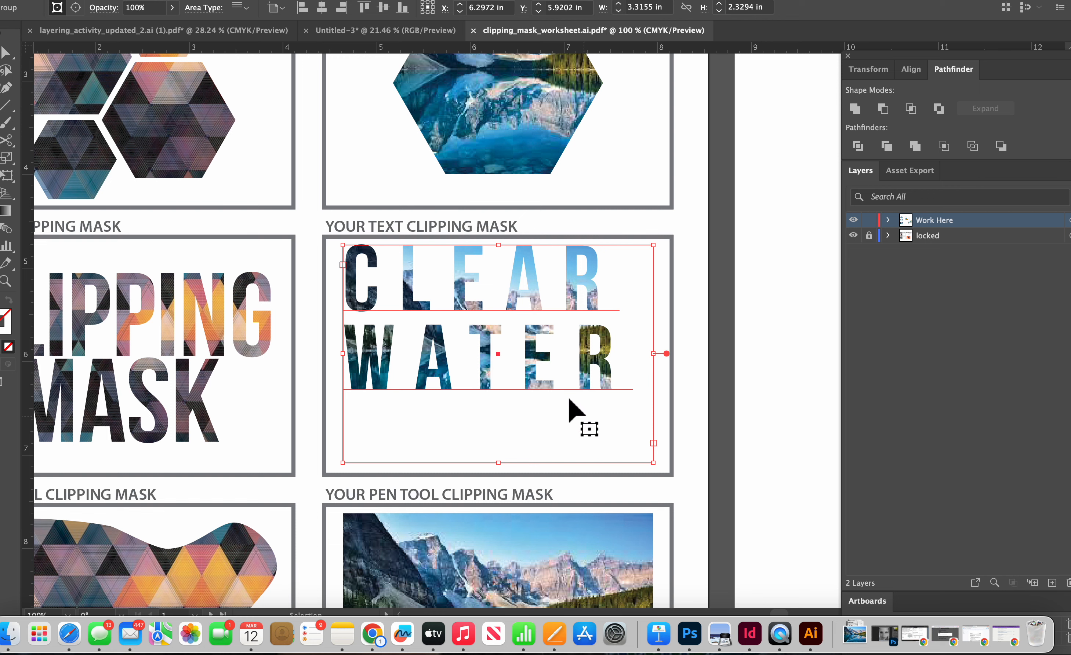
drag(580, 387, 600, 421)
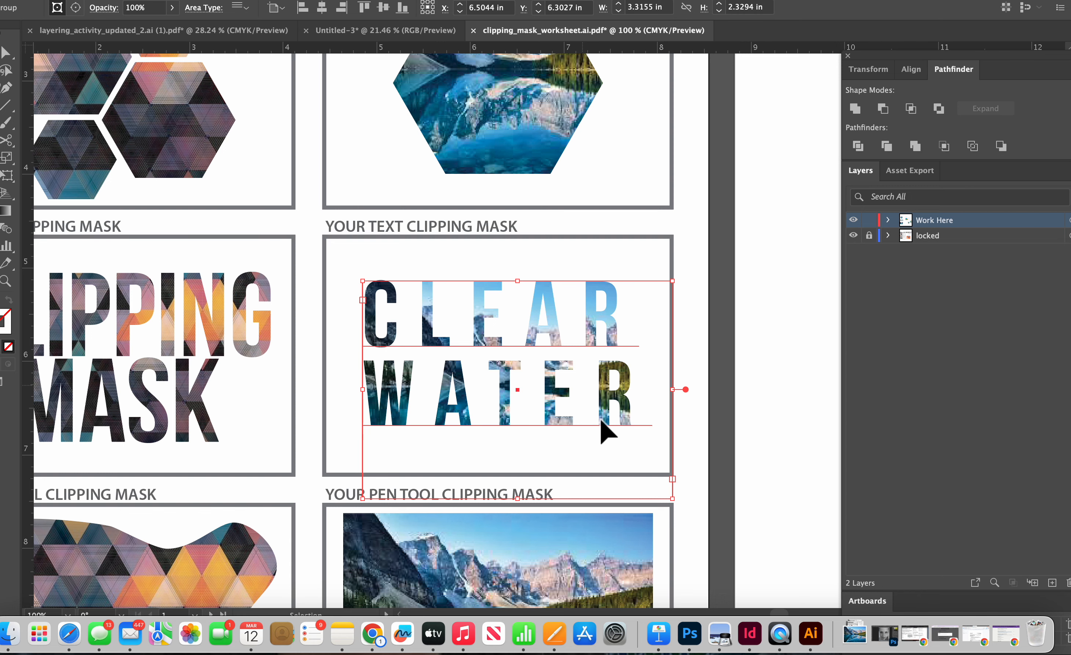
Step: Draw a closed wavy blob about 2.91 by 1.89 in with the Curvature tool over the landscape image in the pen tool box
scroll(600, 418, down, 10)
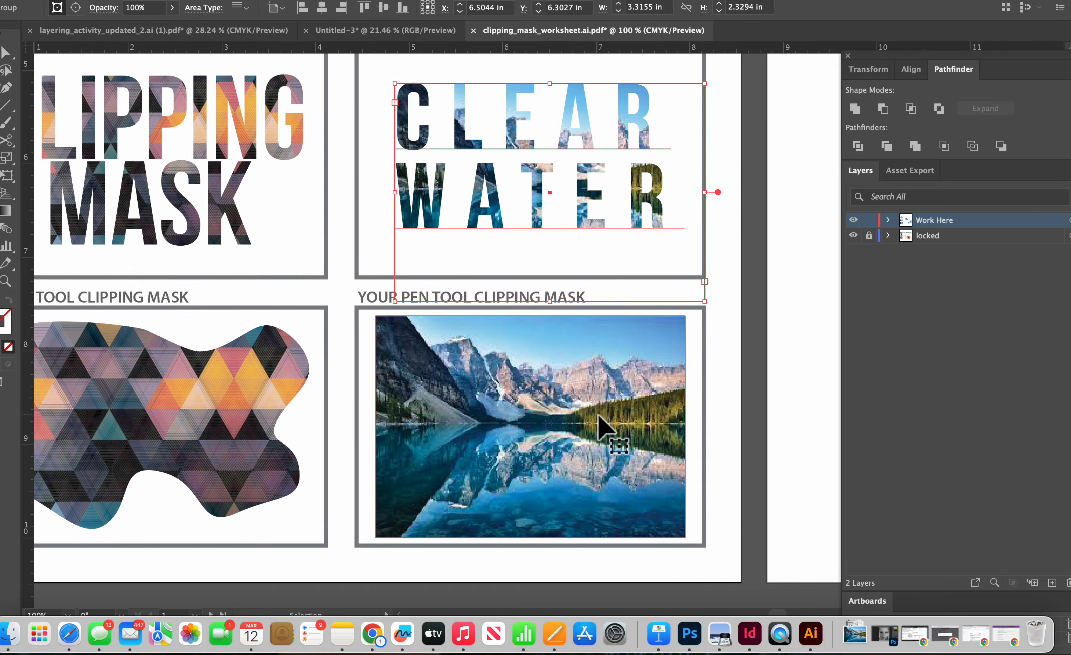
scroll(600, 423, down, 2)
scroll(605, 425, left, 1)
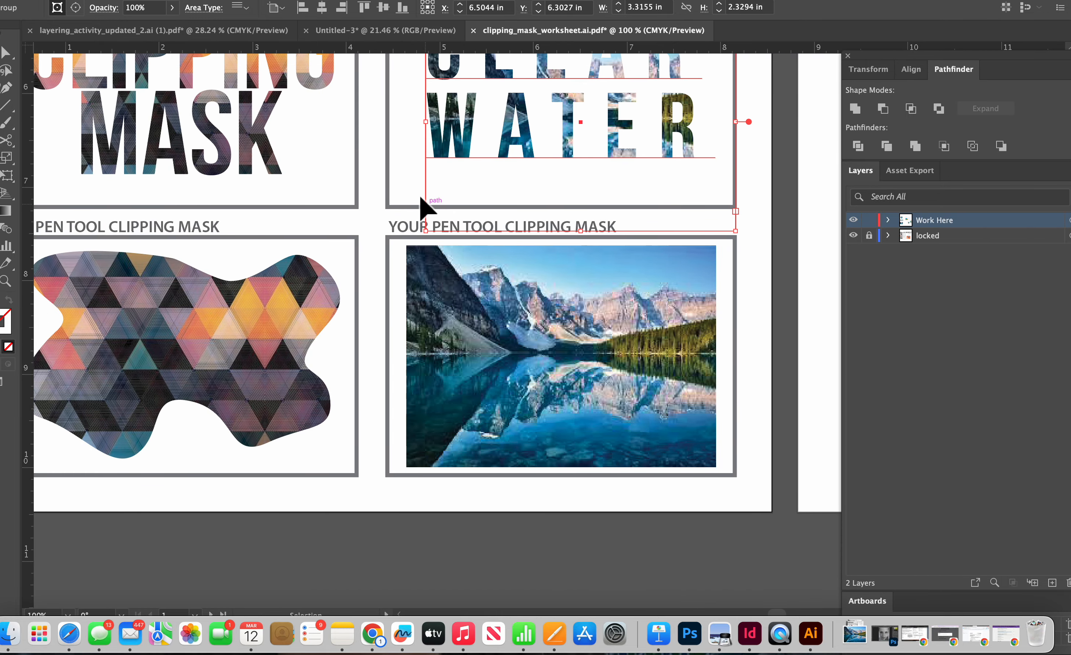
click(9, 88)
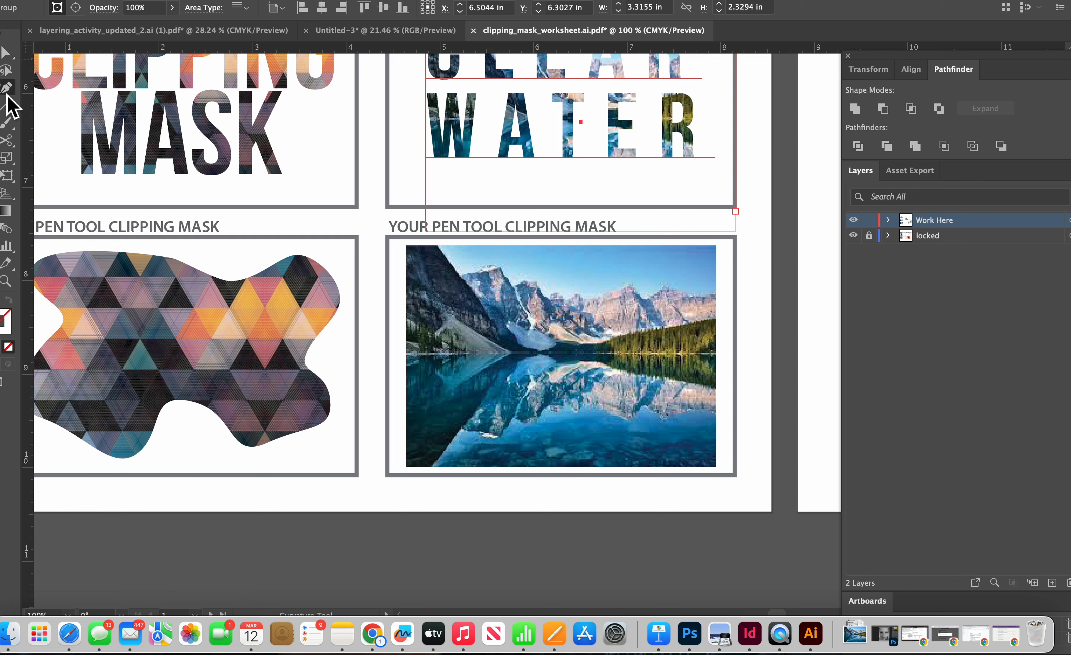
click(439, 355)
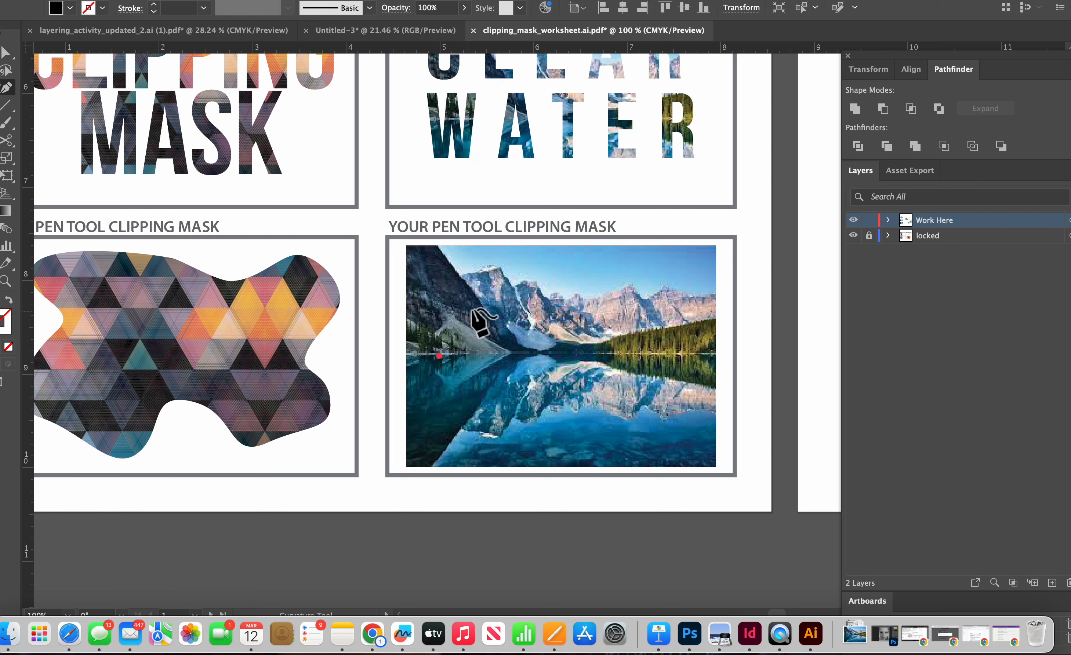
click(495, 283)
click(626, 320)
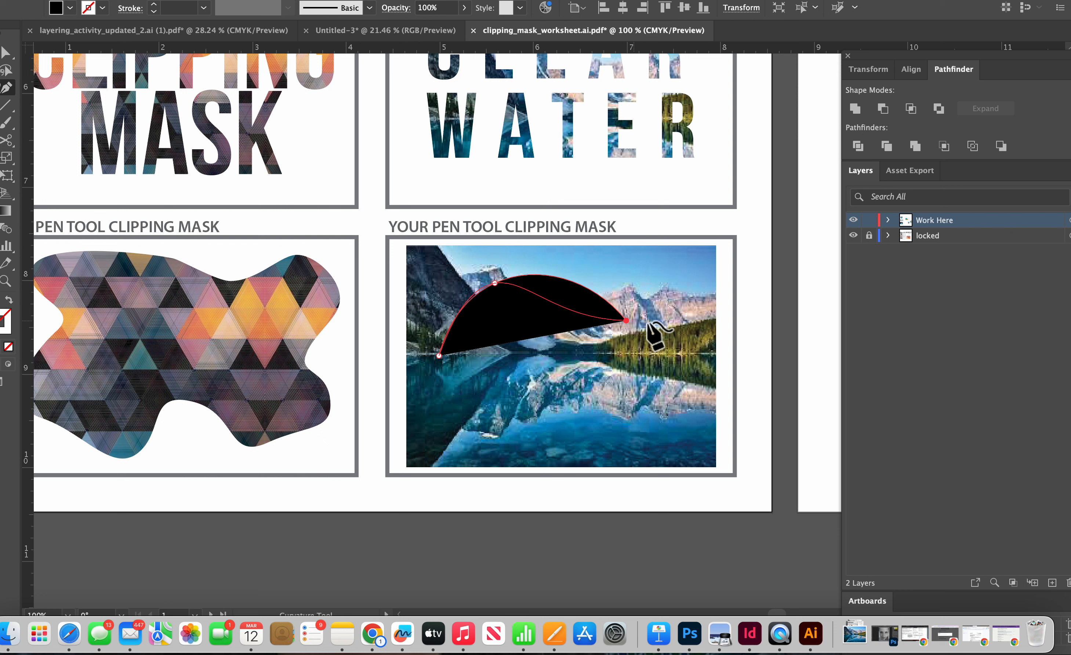
click(674, 310)
click(697, 379)
click(685, 431)
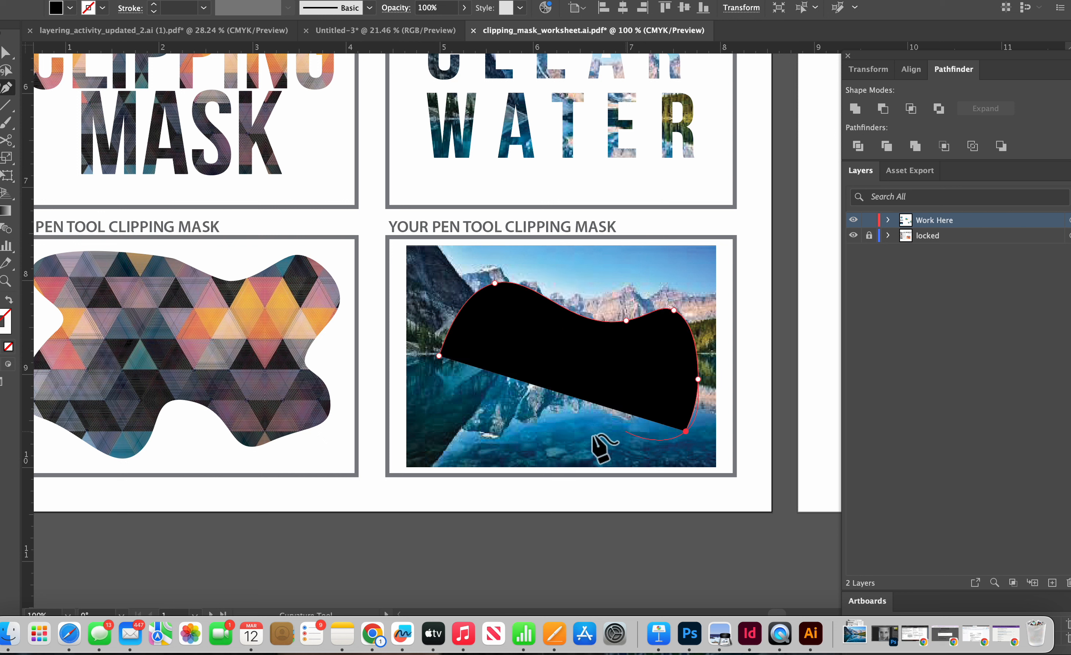
click(535, 452)
click(453, 450)
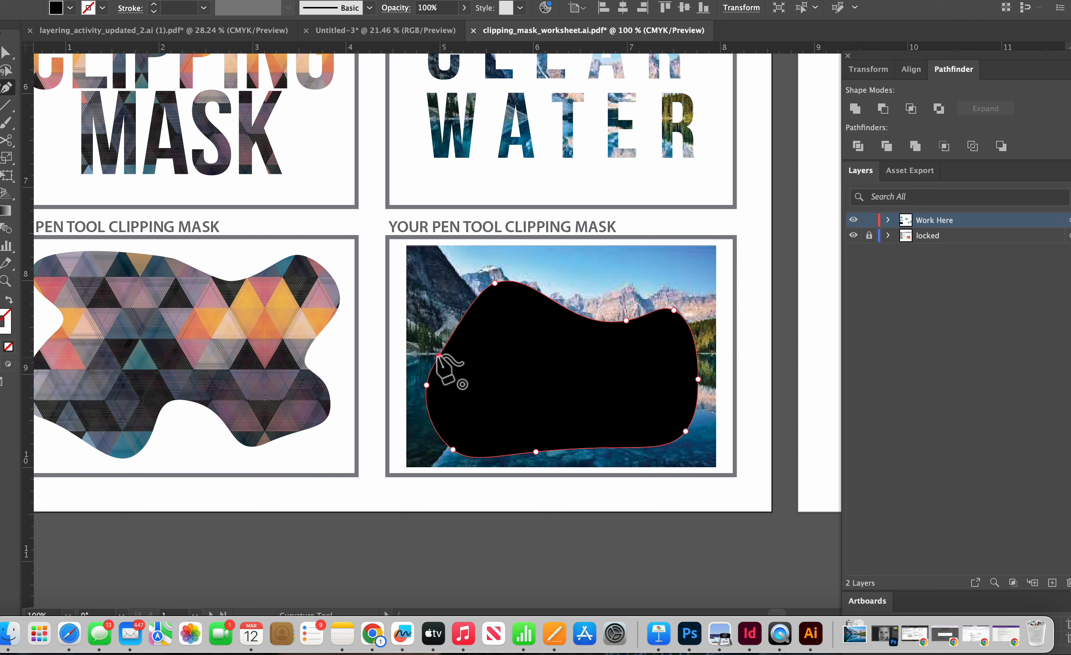
key(v)
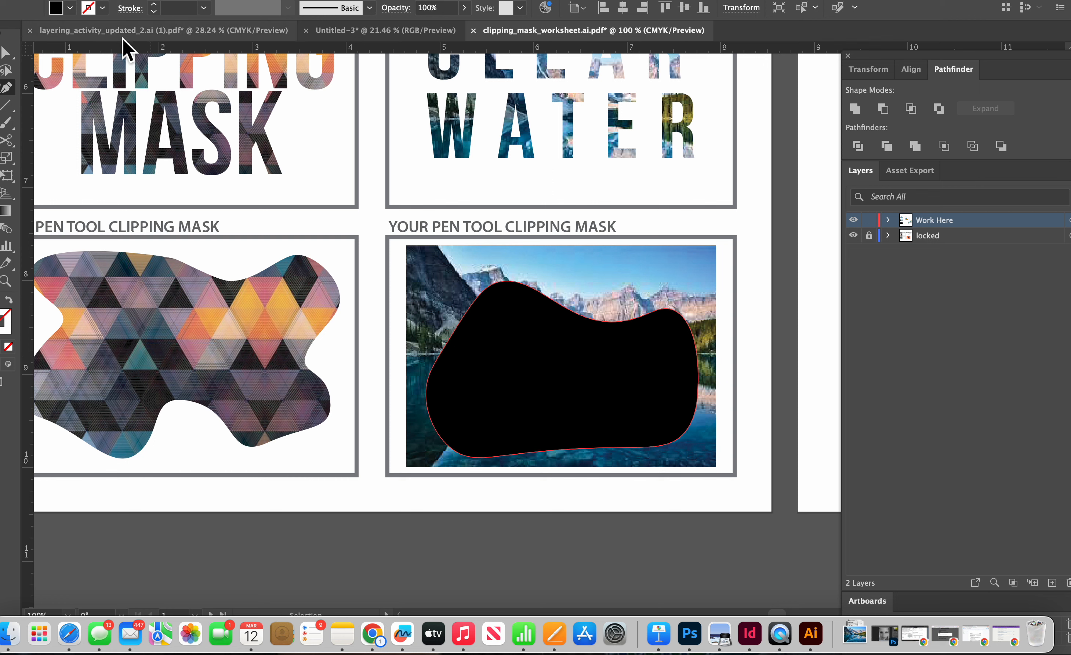
Step: Make a clipping mask from the black blob and the landscape image behind it in the pen tool box
click(564, 308)
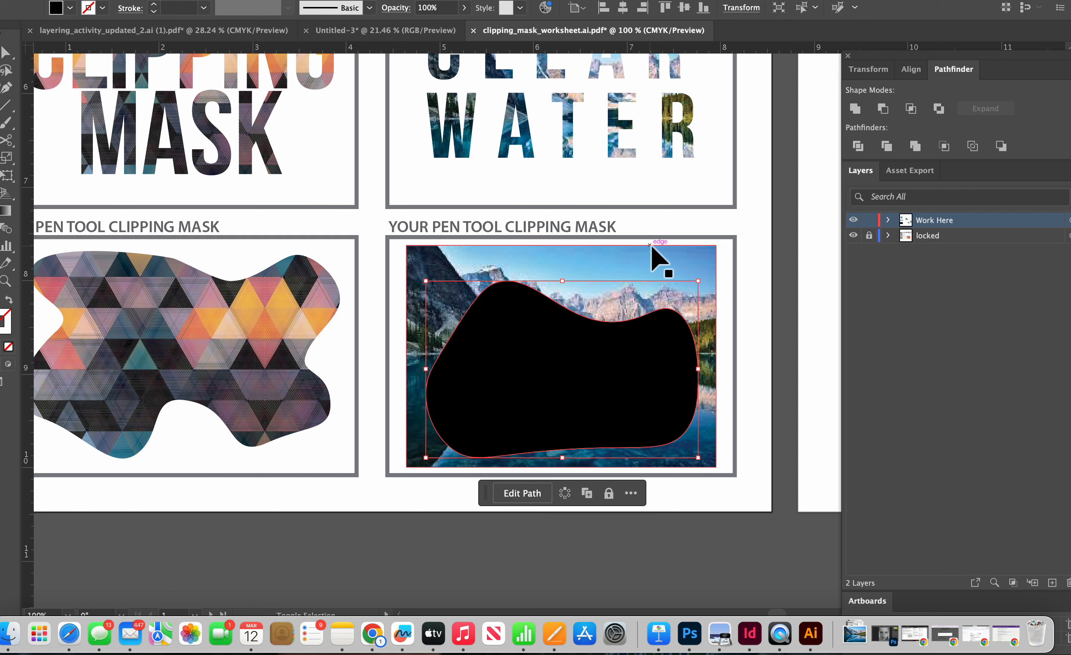
shift+click(666, 257)
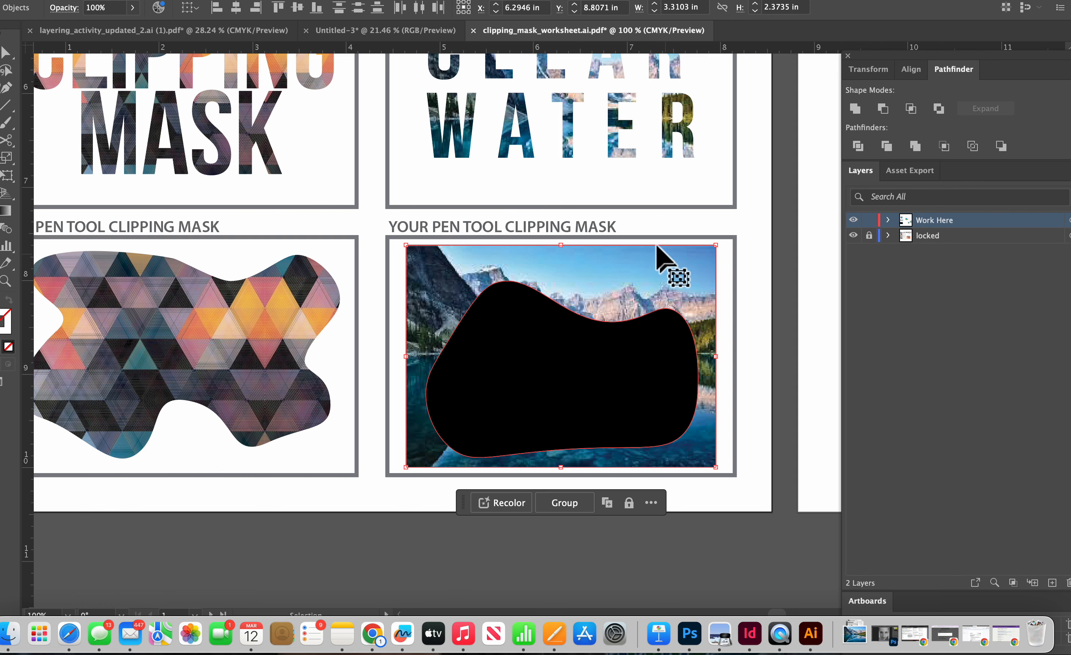
click(145, 1)
mouse_move(225, 526)
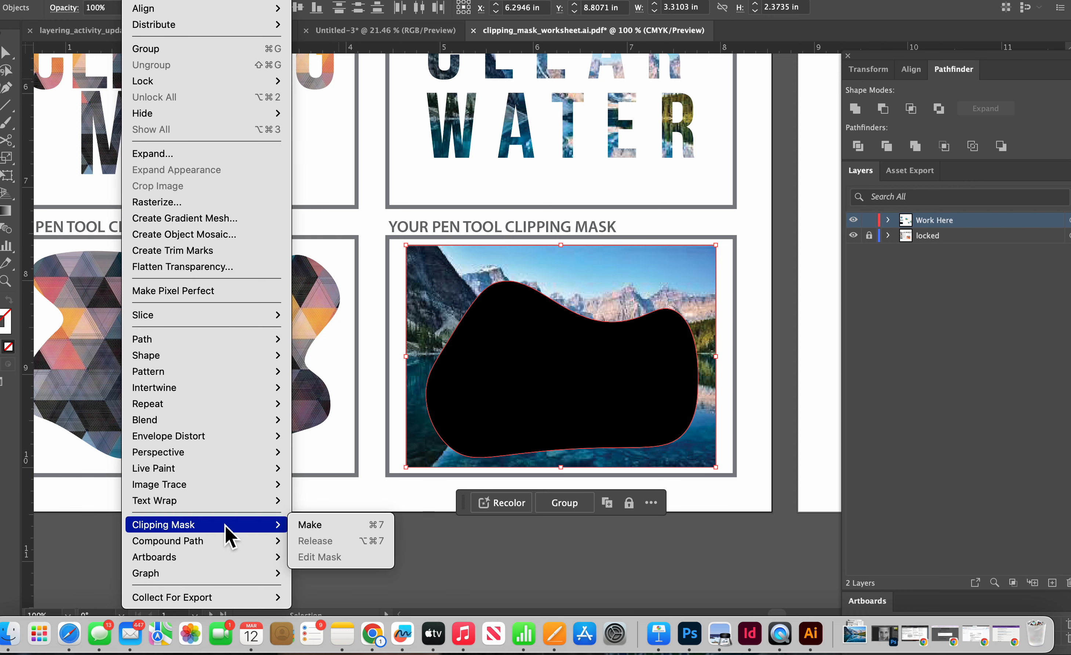
click(313, 527)
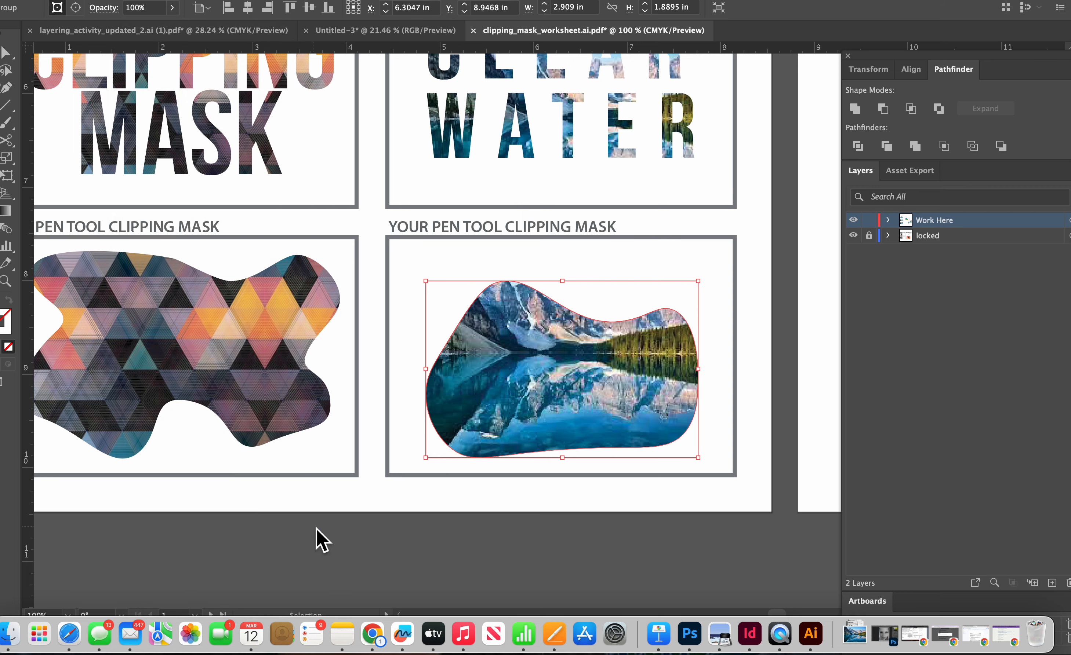
Step: On the lab worksheet artboard, move the blue wave shape up over the lower part of the round-bottomed flask
scroll(505, 445, up, 5)
scroll(505, 445, right, 10)
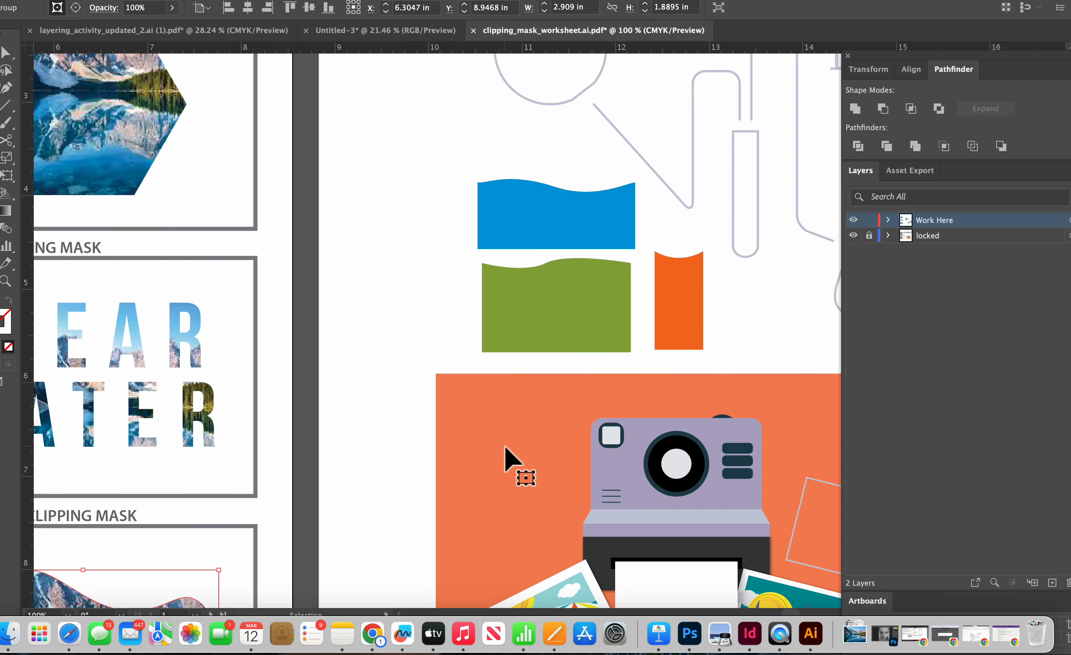
key(super+minus)
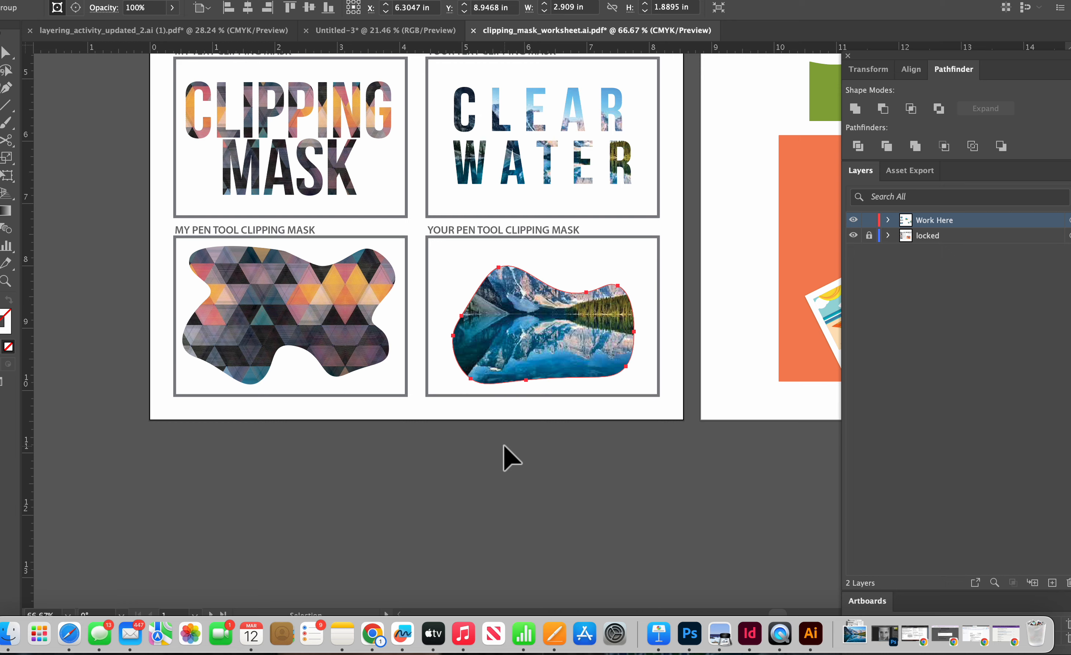
scroll(505, 446, right, 8)
scroll(505, 447, up, 5)
scroll(506, 454, up, 5)
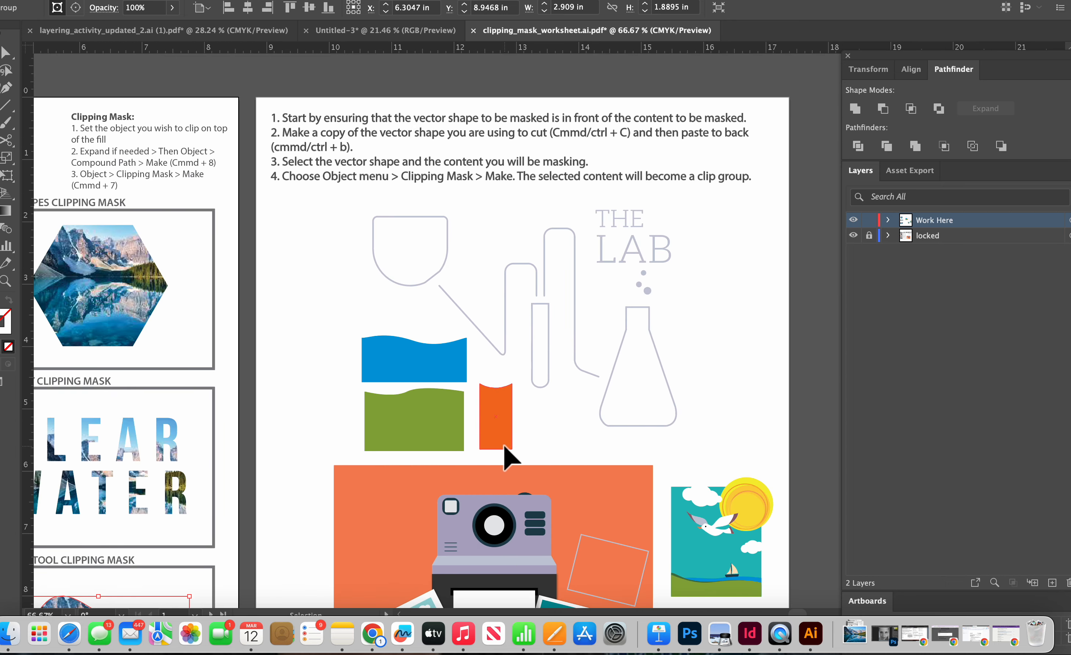
scroll(580, 382, down, 3)
scroll(580, 382, up, 2)
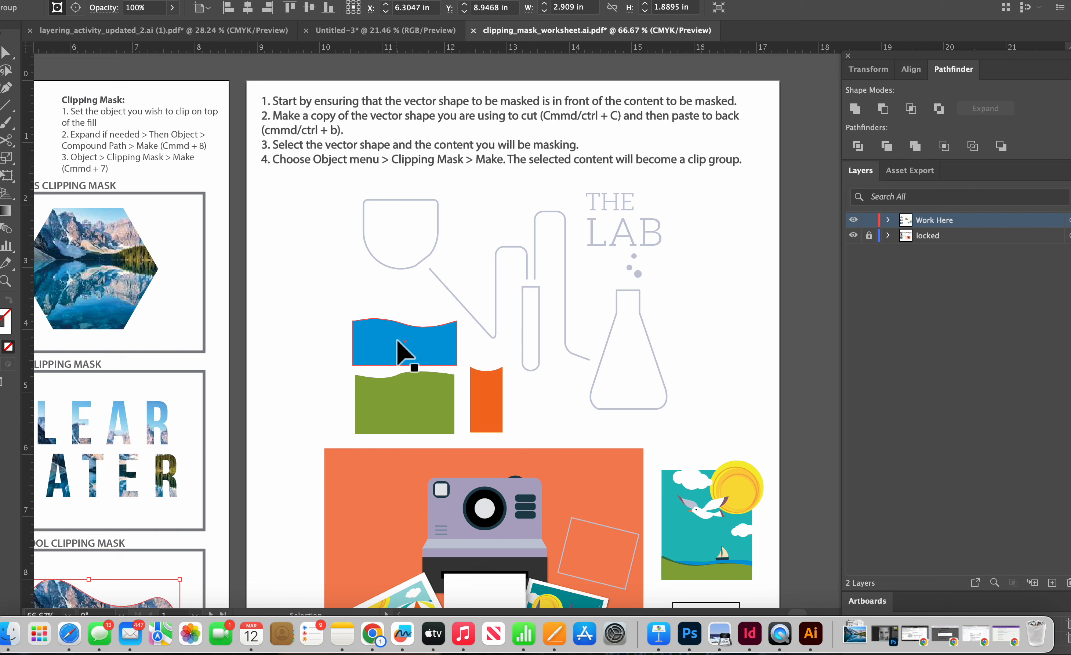
drag(397, 341, 397, 248)
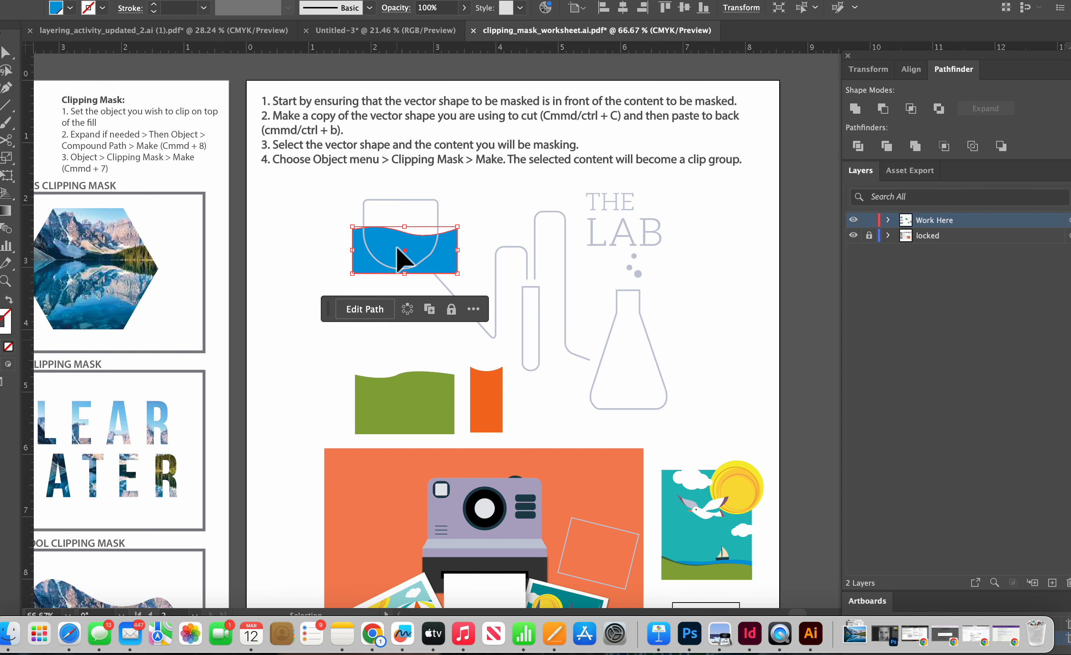
Step: Copy the round-bottomed flask outline and paste the duplicate in back
click(436, 213)
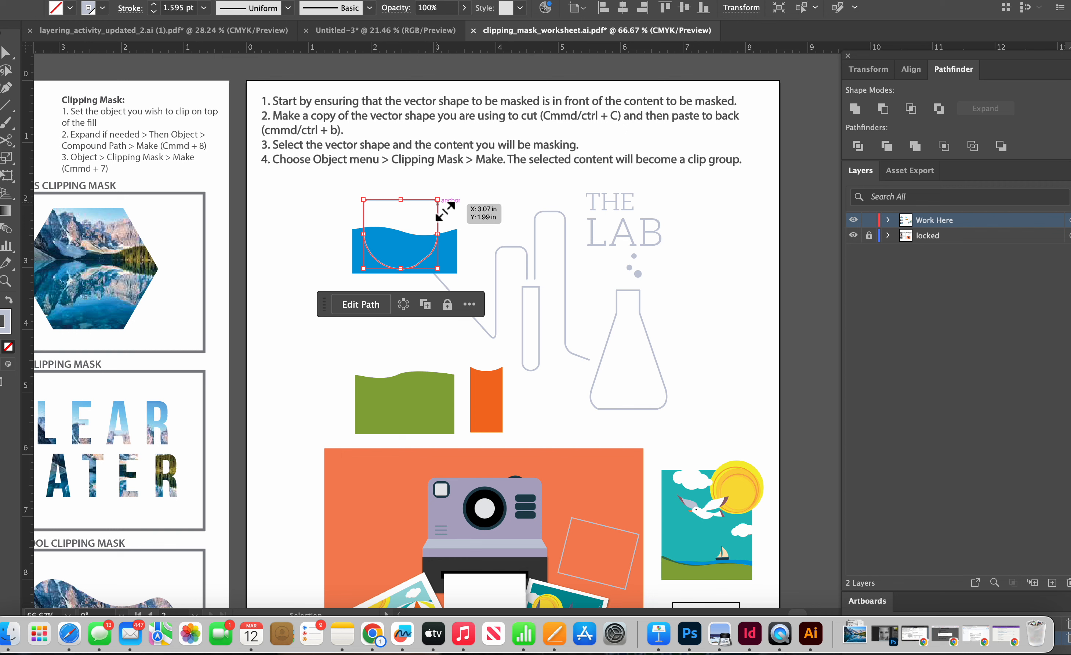
right_click(437, 204)
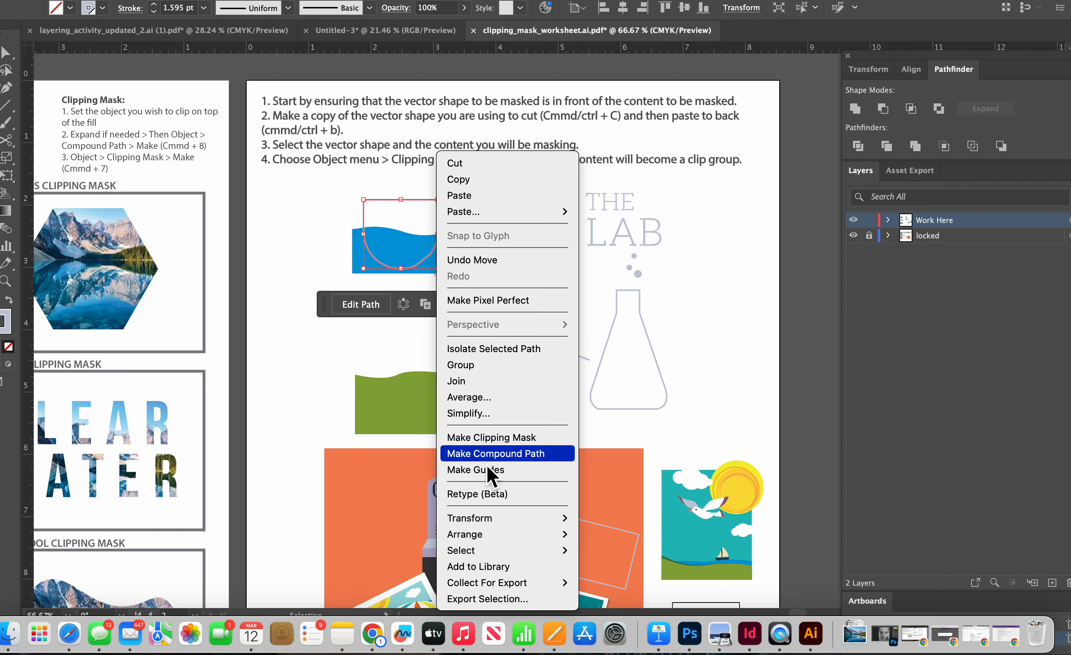
click(469, 180)
right_click(436, 230)
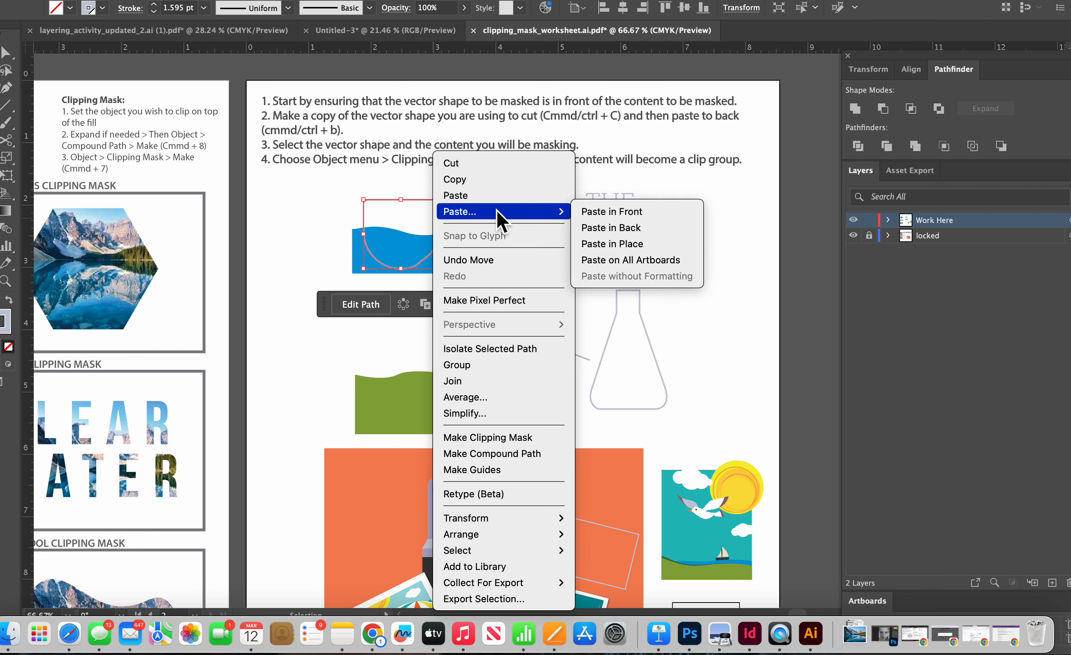
mouse_move(499, 215)
click(642, 235)
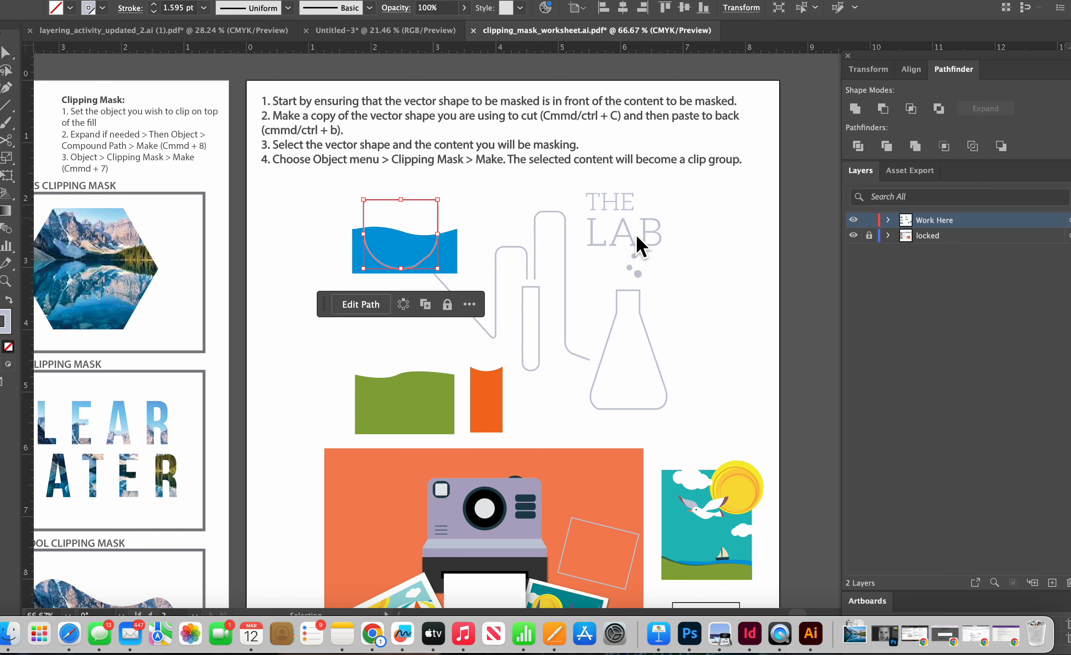
Step: Clip the blue wave shape to the round-bottomed flask outline with a clipping mask and deselect the result
shift+click(446, 250)
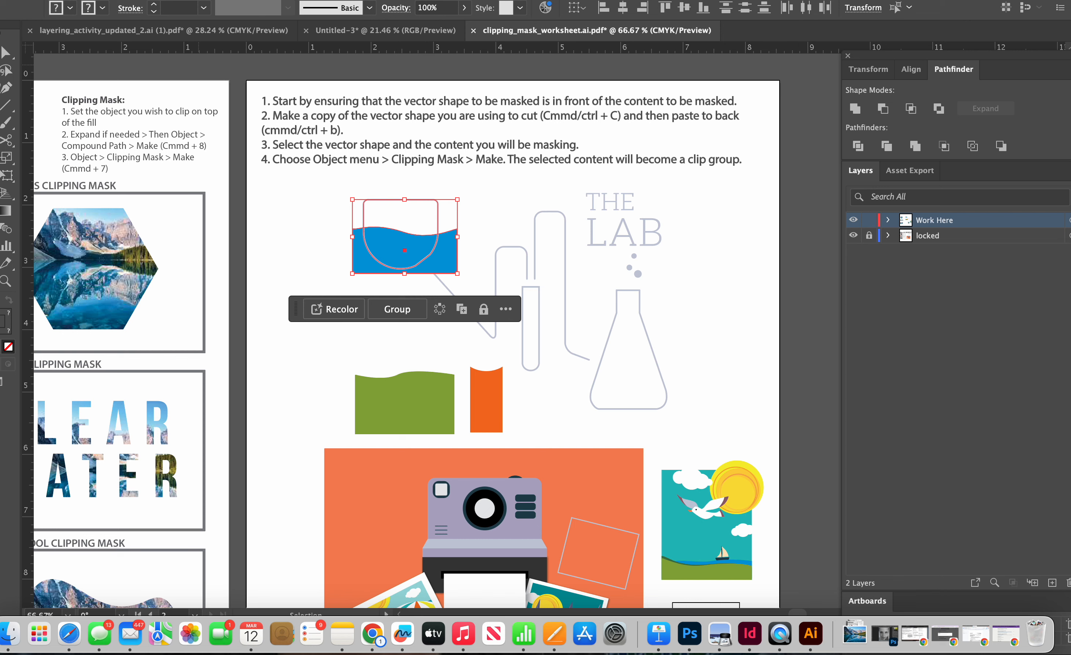
click(143, 1)
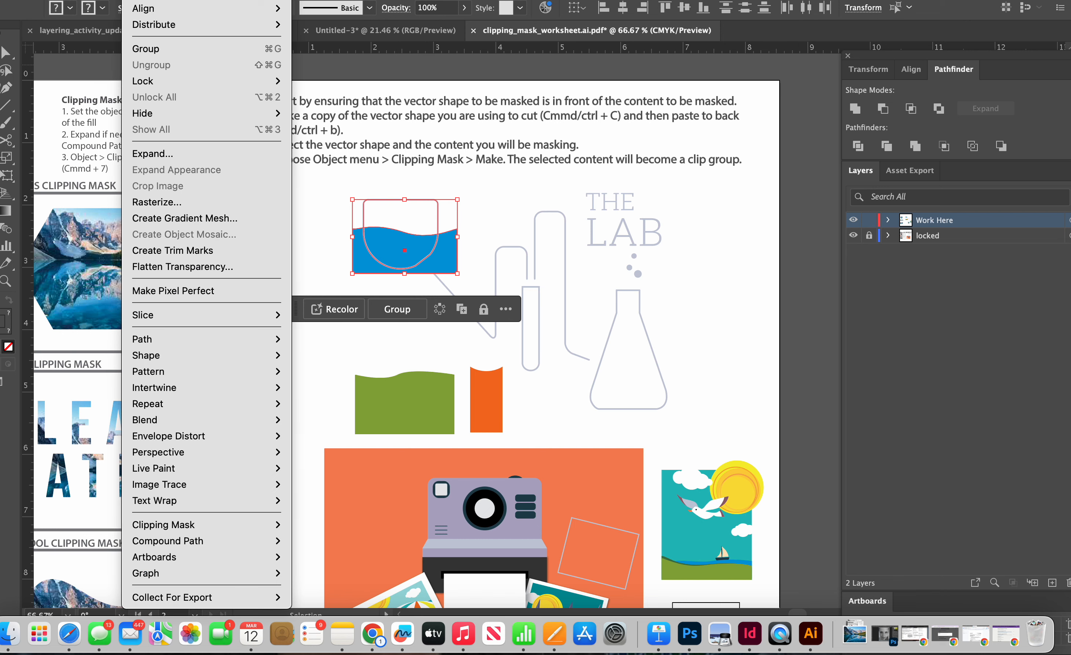
mouse_move(165, 526)
click(308, 526)
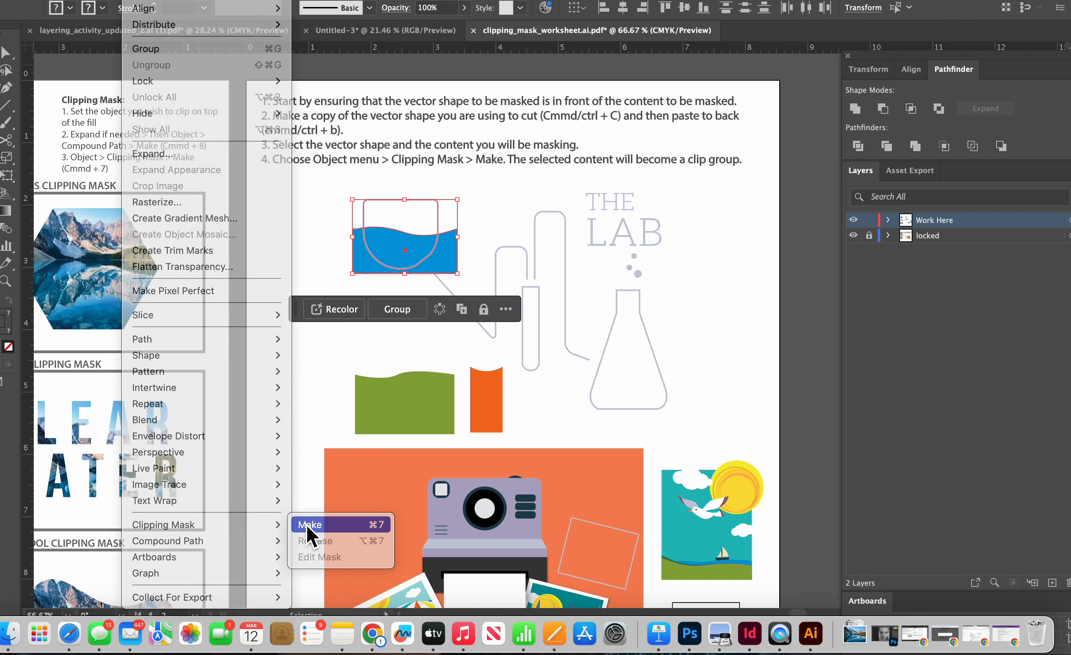
click(287, 308)
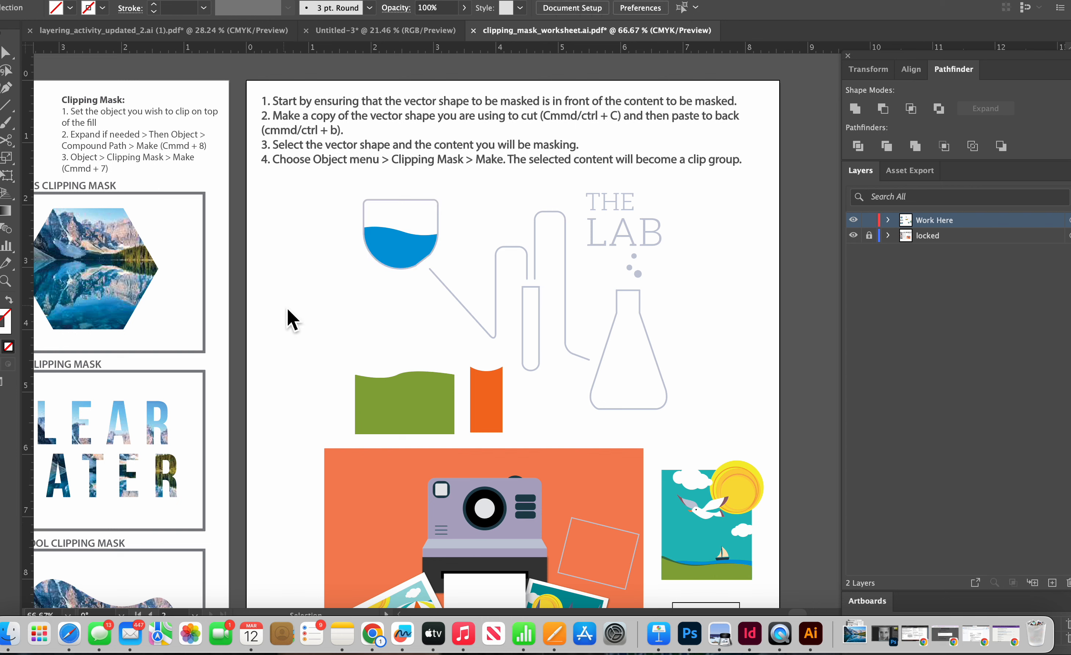
Step: Move the orange shape over the test tube and try clipping it to the tube outline with a clipping mask
drag(495, 420, 546, 360)
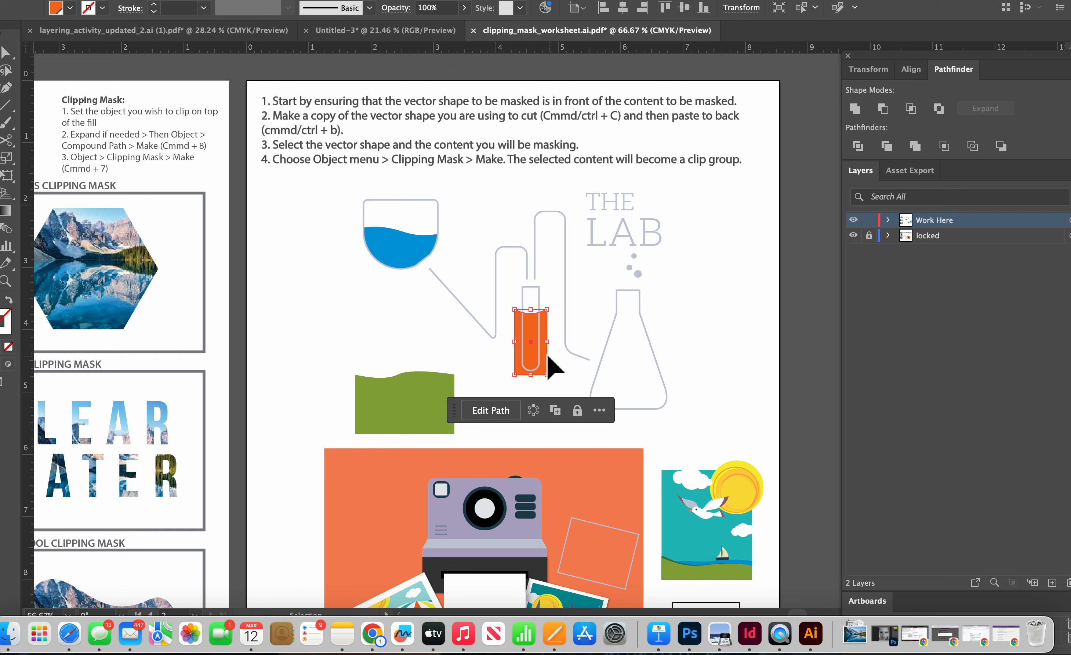
shift+click(540, 294)
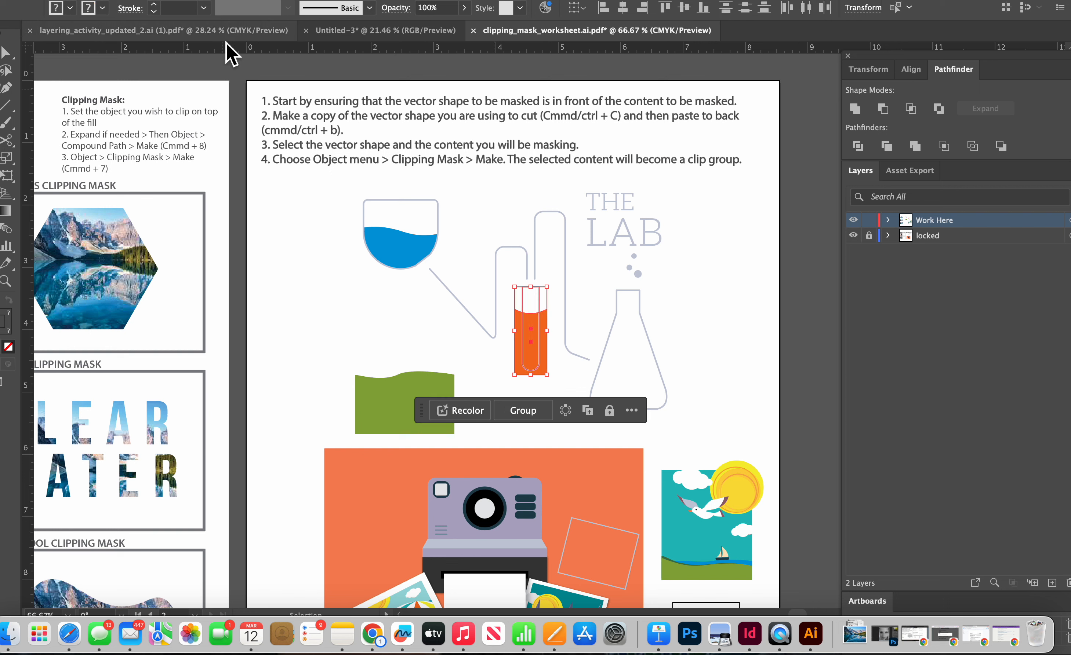
click(137, 1)
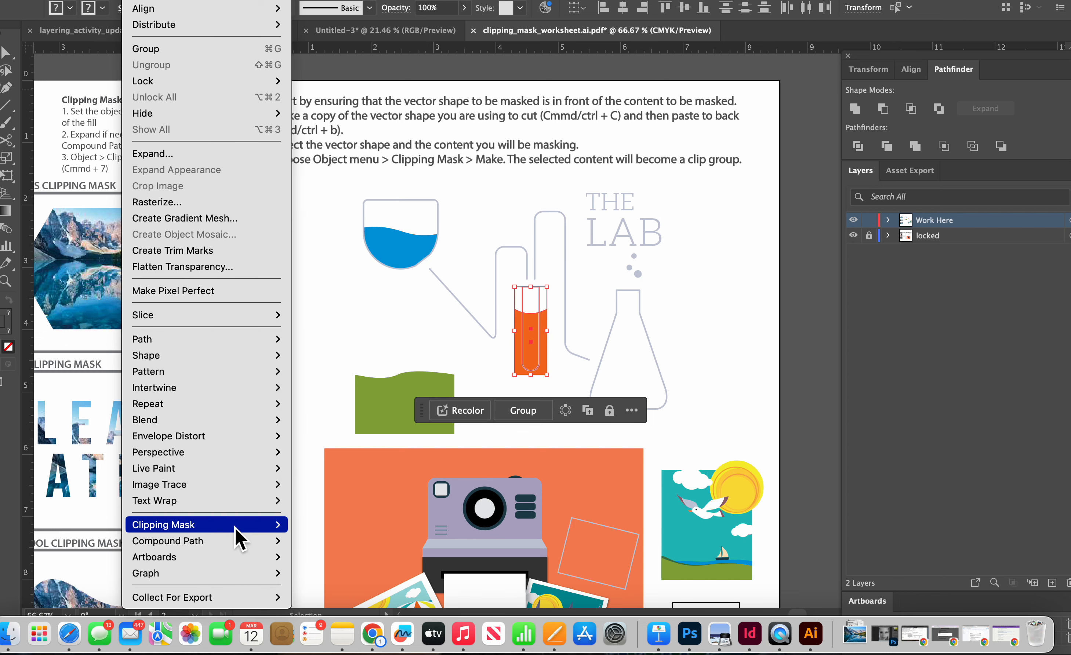
click(313, 527)
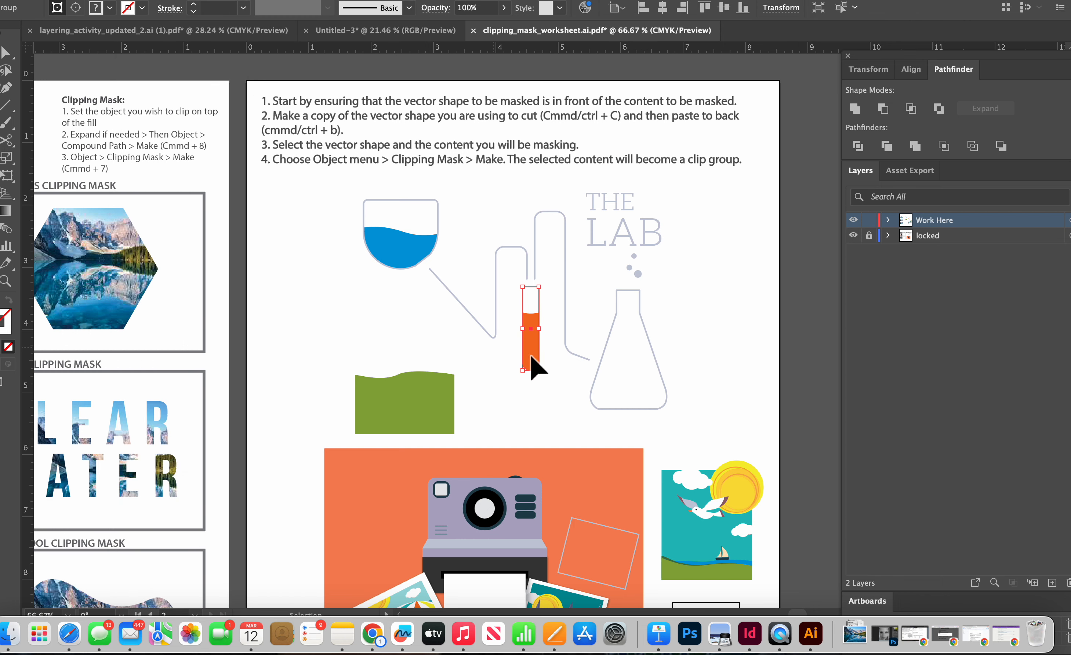
click(501, 466)
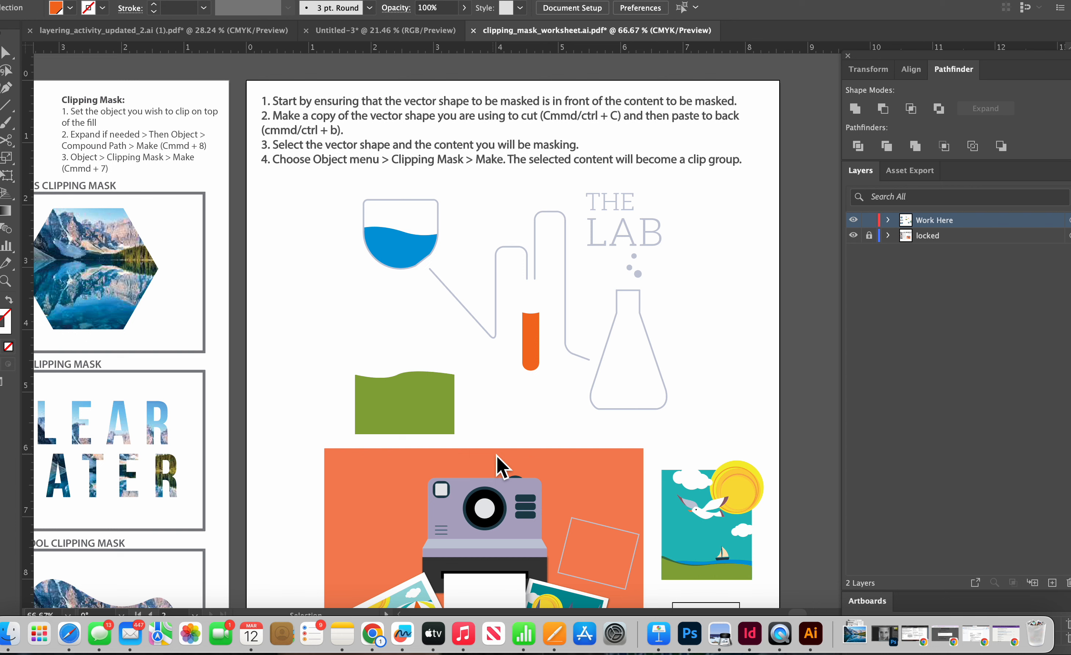
Step: Undo the test tube clipping mask and move the green wave shape over the lower part of the conical flask
key(super+z)
key(super+z)
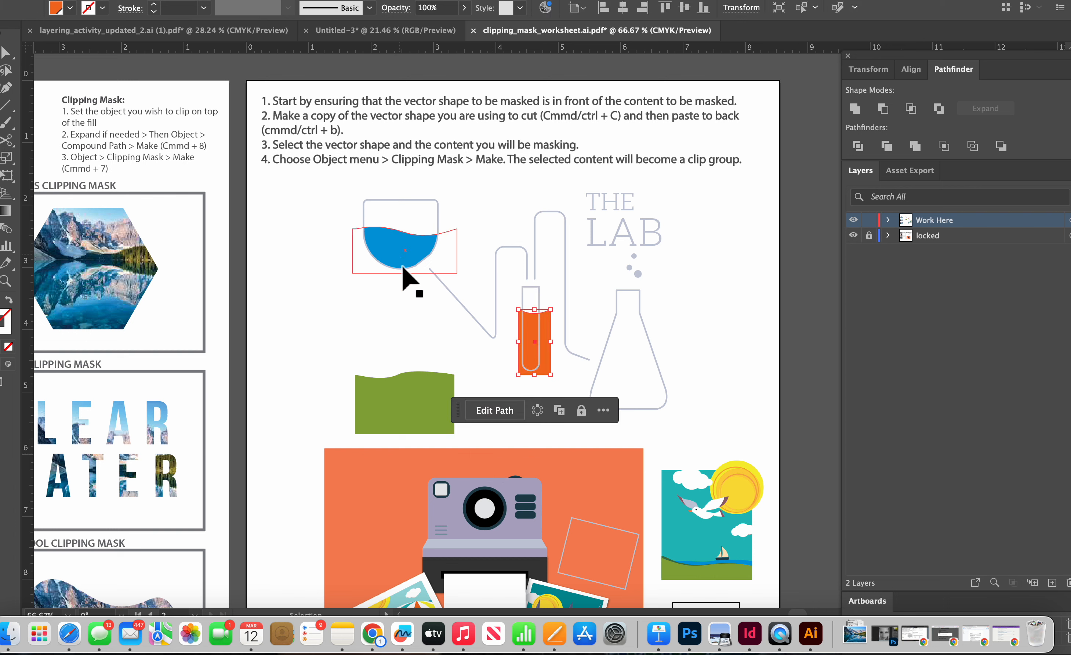
drag(425, 411, 655, 384)
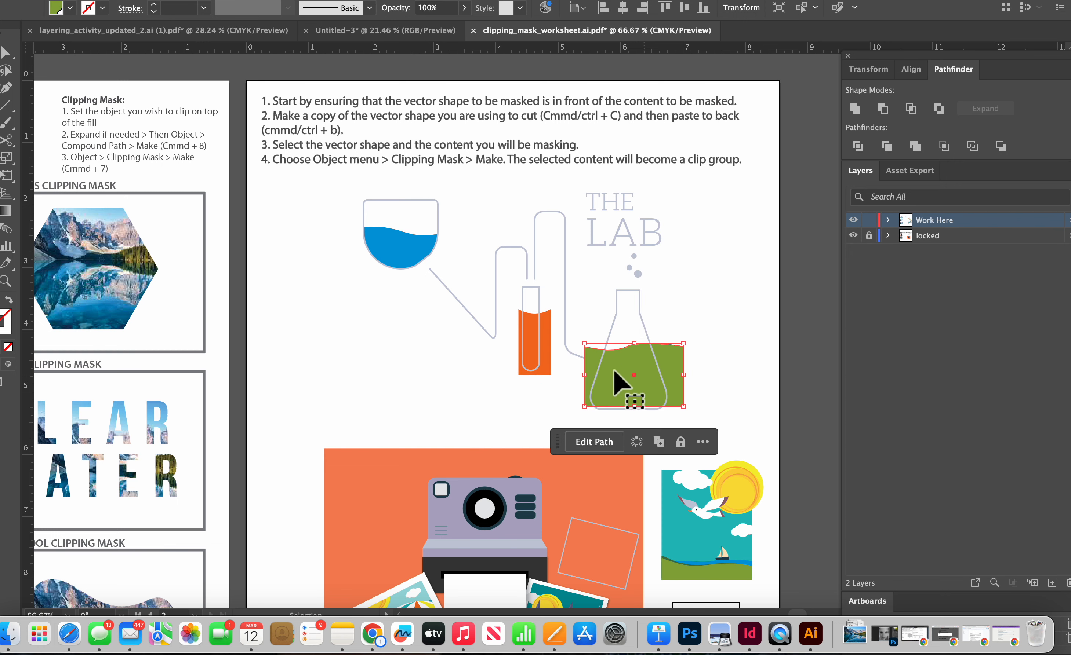
Step: Place the small black-outlined rectangle over the seagull and sun in the seaside illustration and clip the illustration to it with a clipping mask
scroll(462, 359, down, 10)
scroll(461, 358, right, 3)
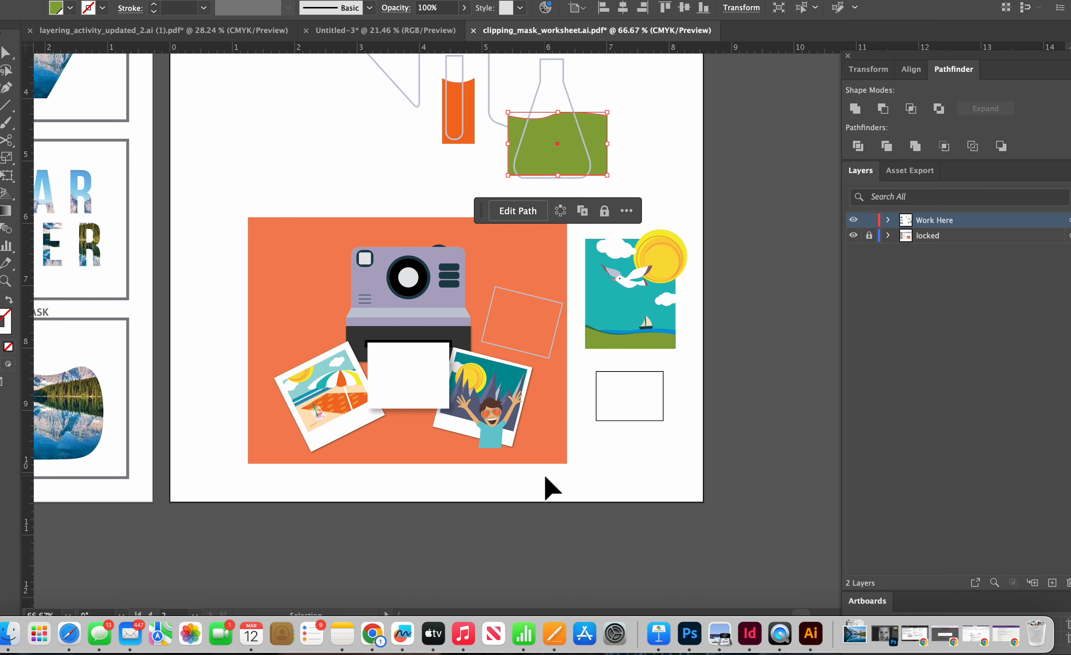
click(640, 419)
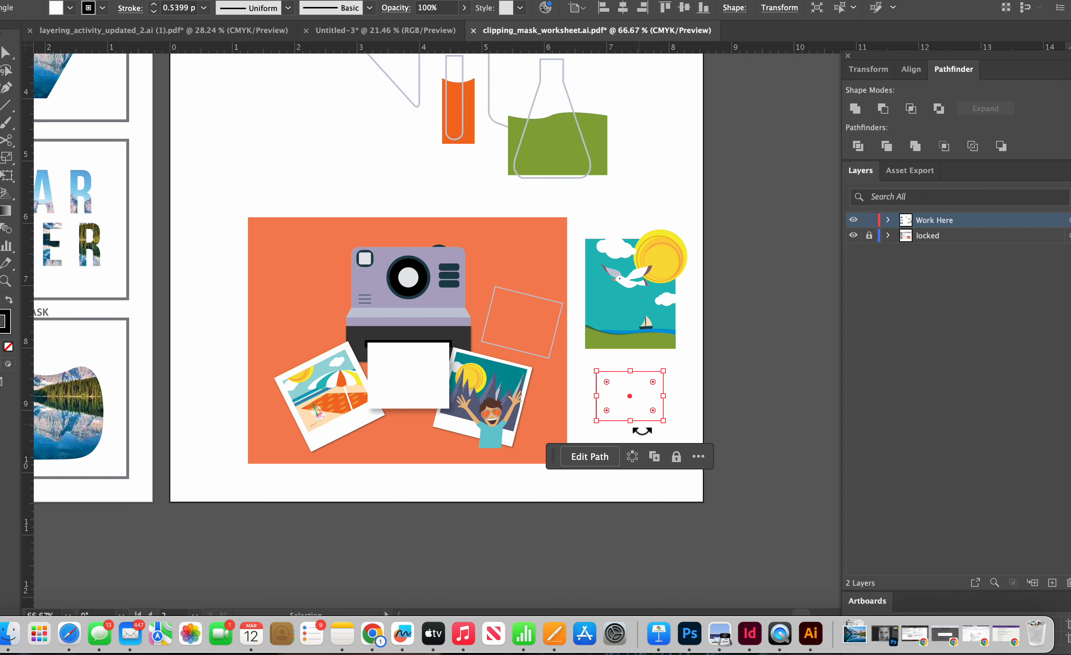
drag(637, 421, 641, 293)
shift+click(600, 311)
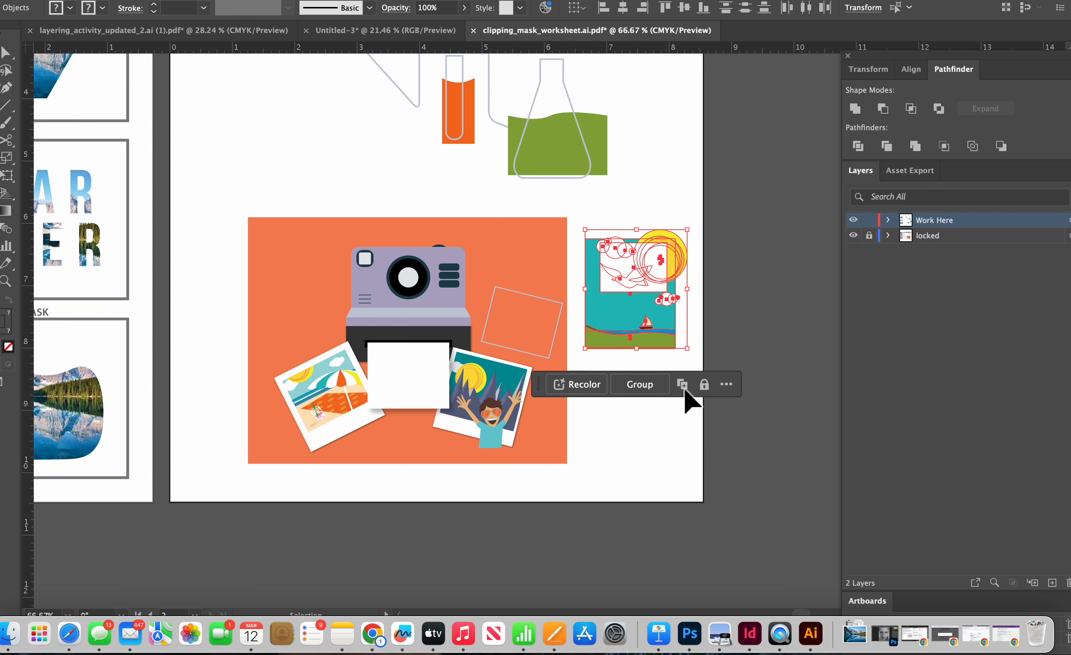
click(888, 222)
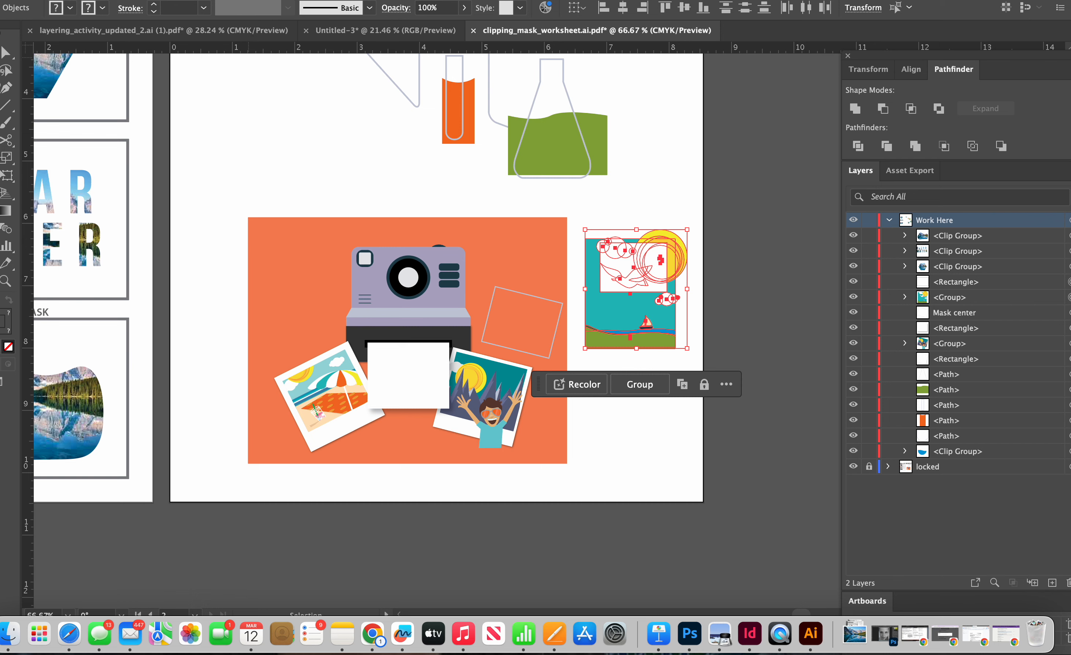
click(140, 0)
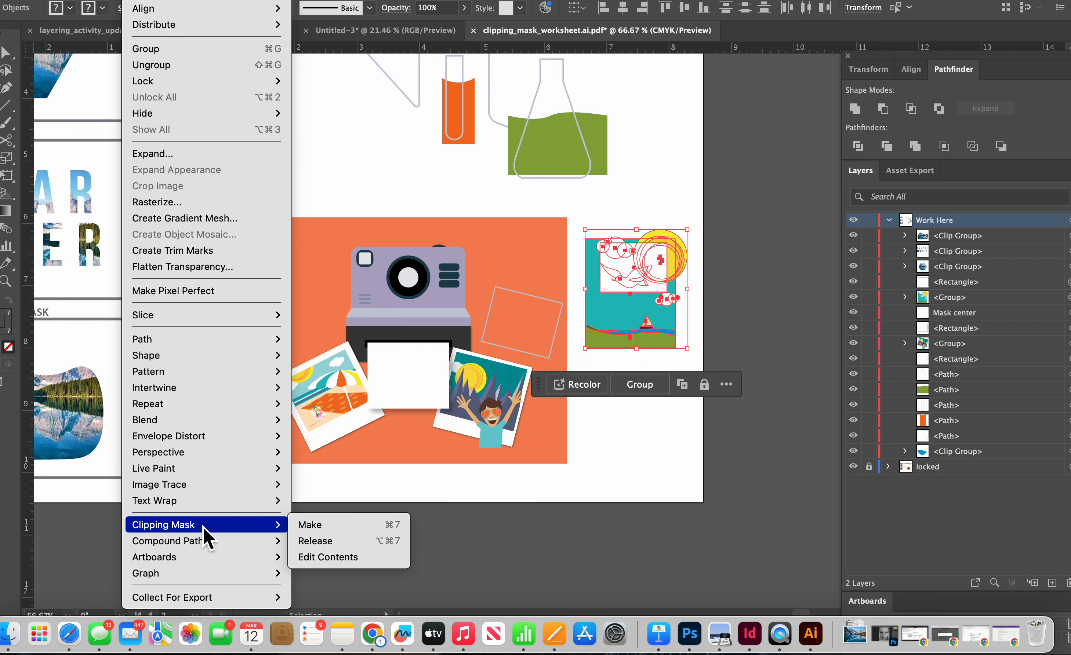
click(312, 527)
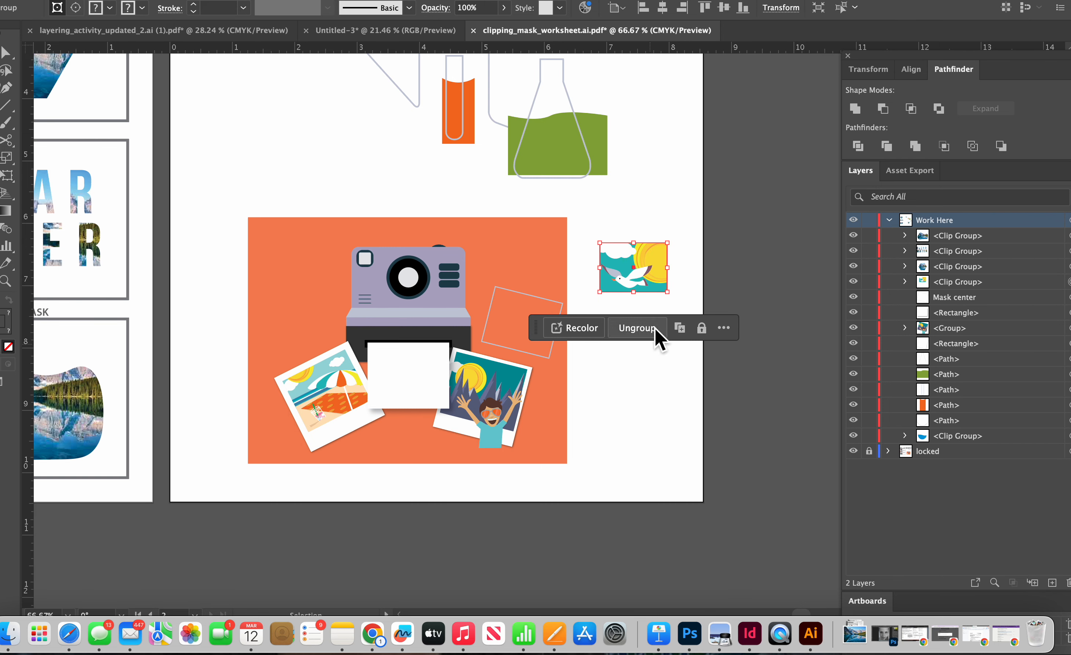
Step: Try to fit the clipped seagull picture to the tilted rectangle outline beside the camera by moving, rotating and resizing it
drag(642, 310, 554, 374)
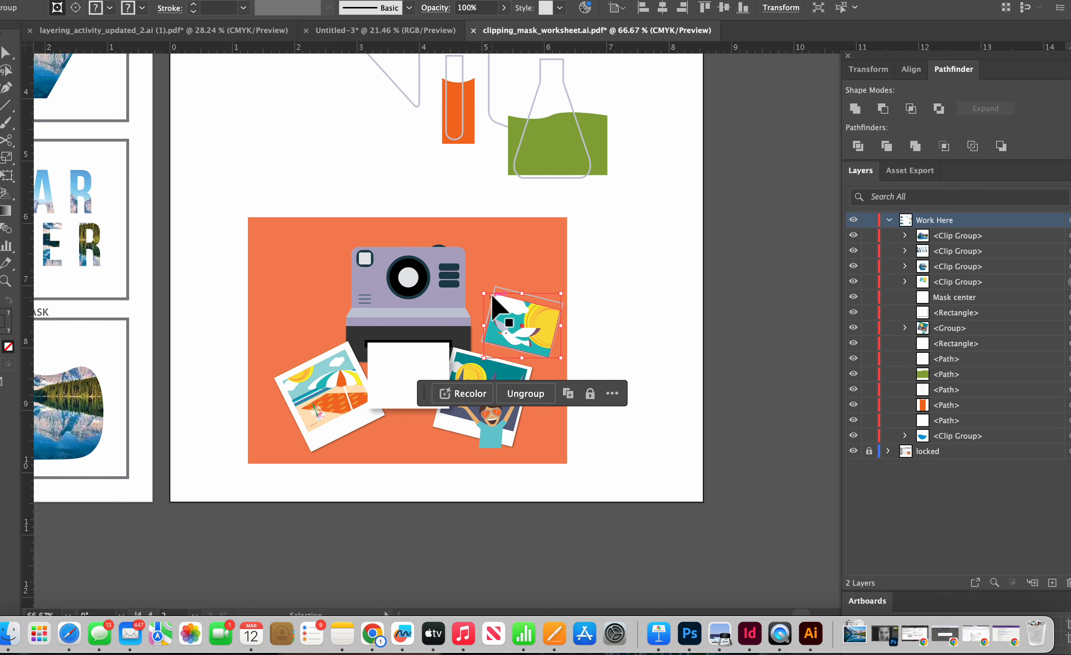
drag(566, 300, 581, 294)
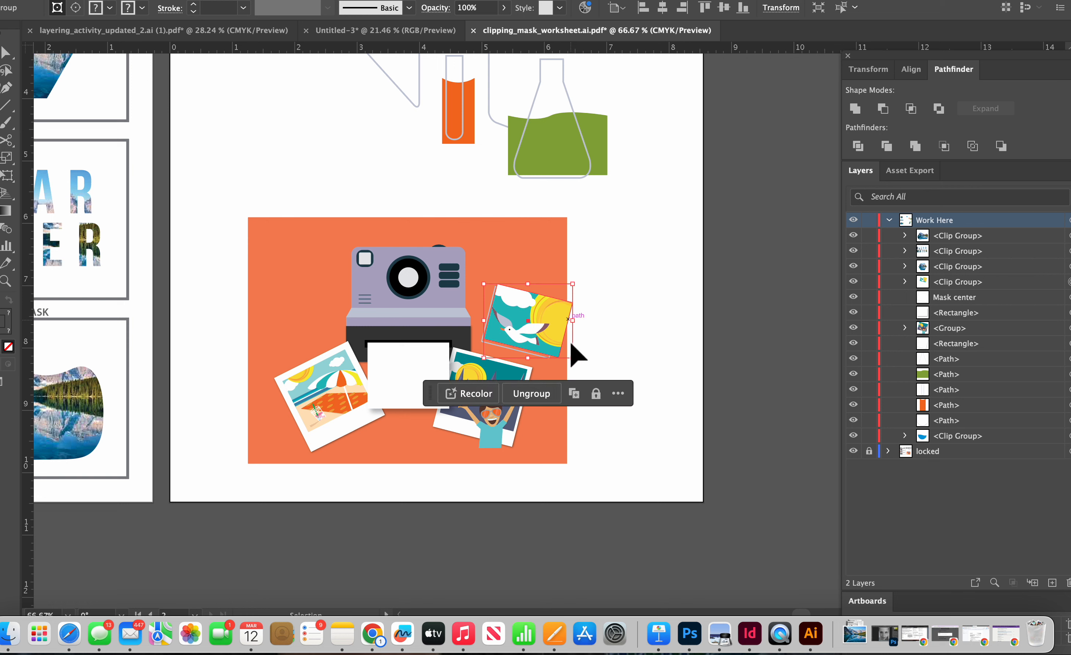
drag(582, 364, 533, 330)
click(609, 341)
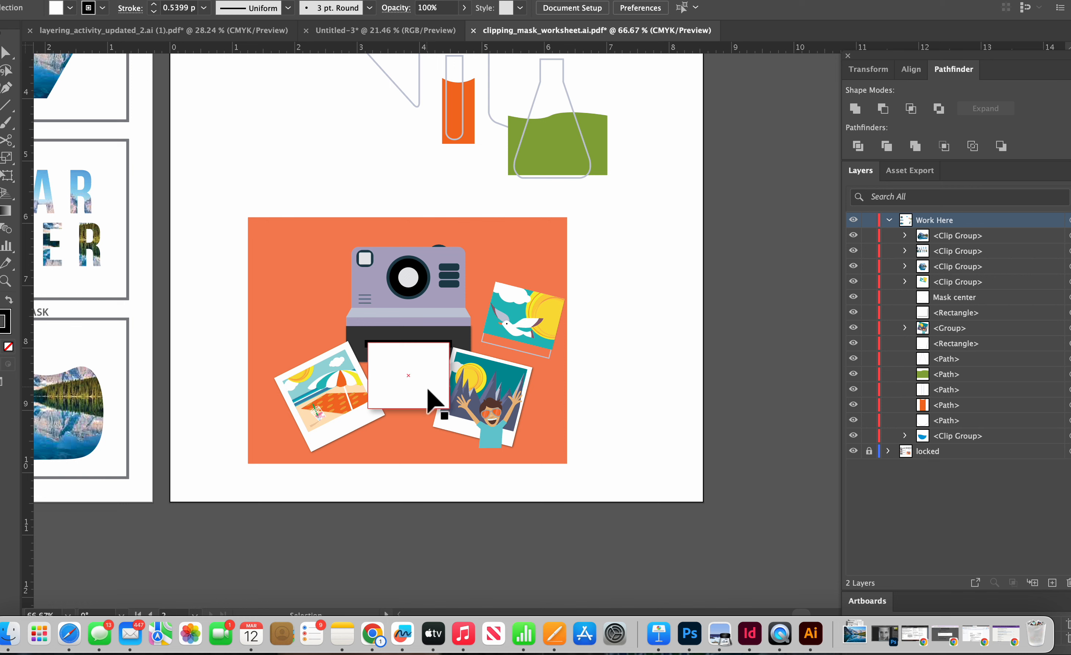
Step: Move the clipped seagull picture onto the blank photo below the camera, straighten it within the white border and deselect it
drag(525, 324, 408, 375)
mouse_move(460, 338)
mouse_down()
mouse_move(443, 324)
mouse_move(442, 335)
mouse_up()
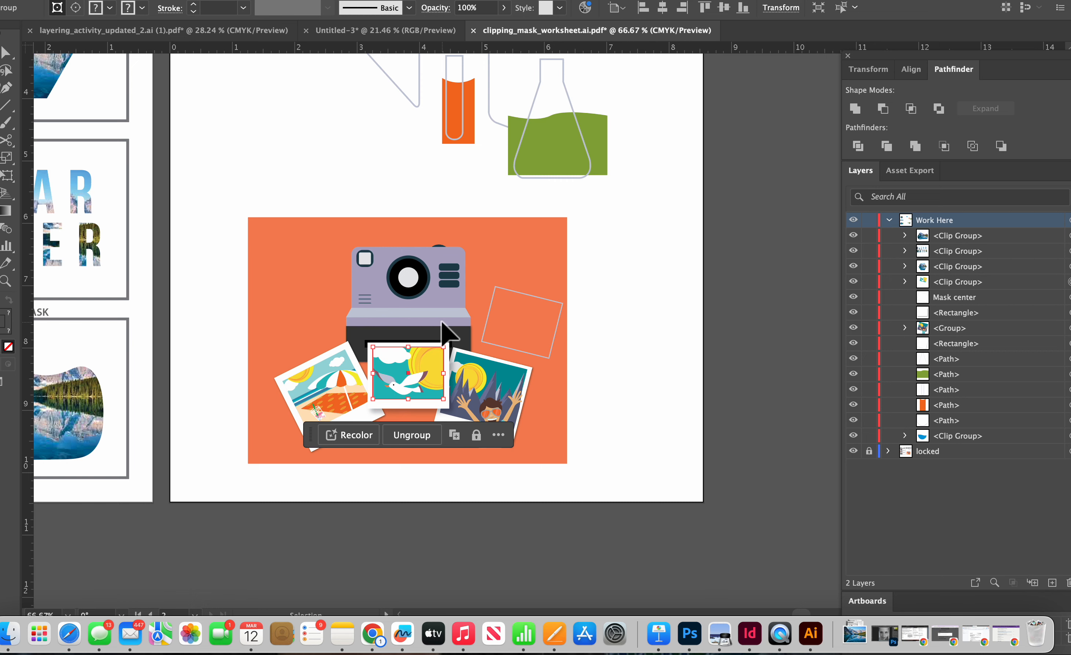
click(673, 374)
Step: Move the tilted rectangle outline from beside the camera onto the picture area of the mountain photo
scroll(672, 374, down, 2)
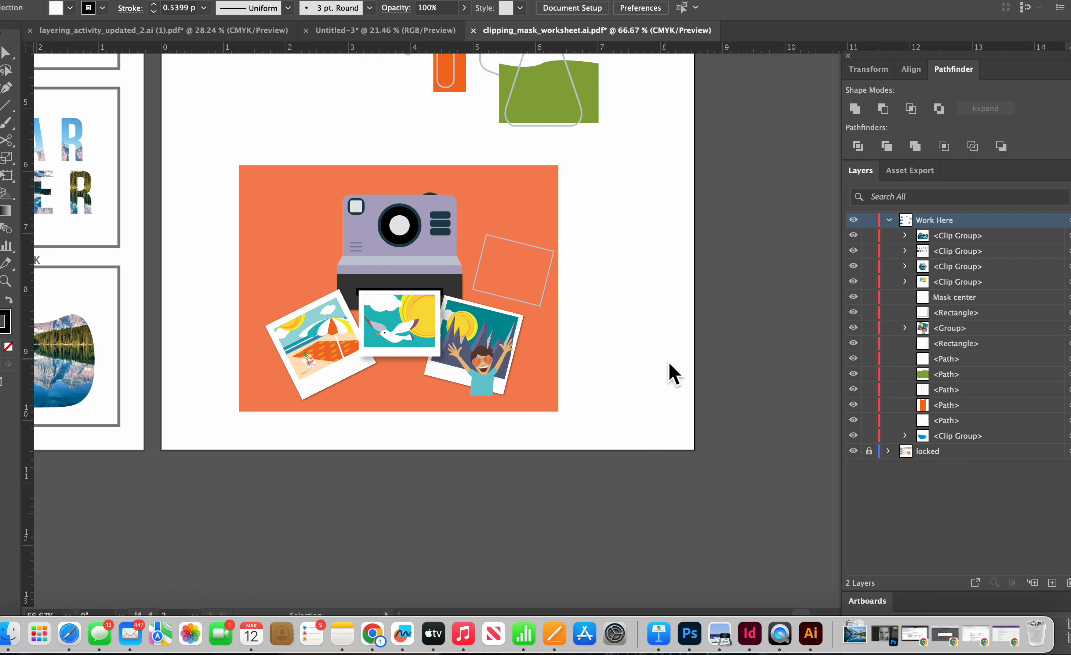
scroll(479, 405, down, 3)
scroll(479, 405, left, 1)
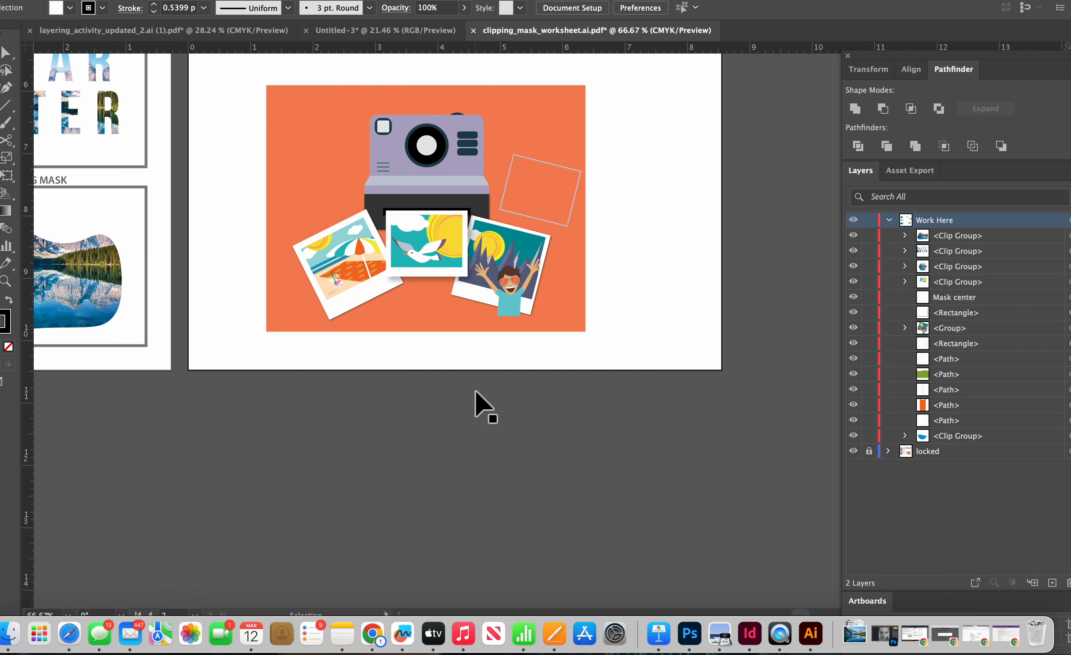
key(super+plus)
key(super+plus)
scroll(474, 391, up, 4)
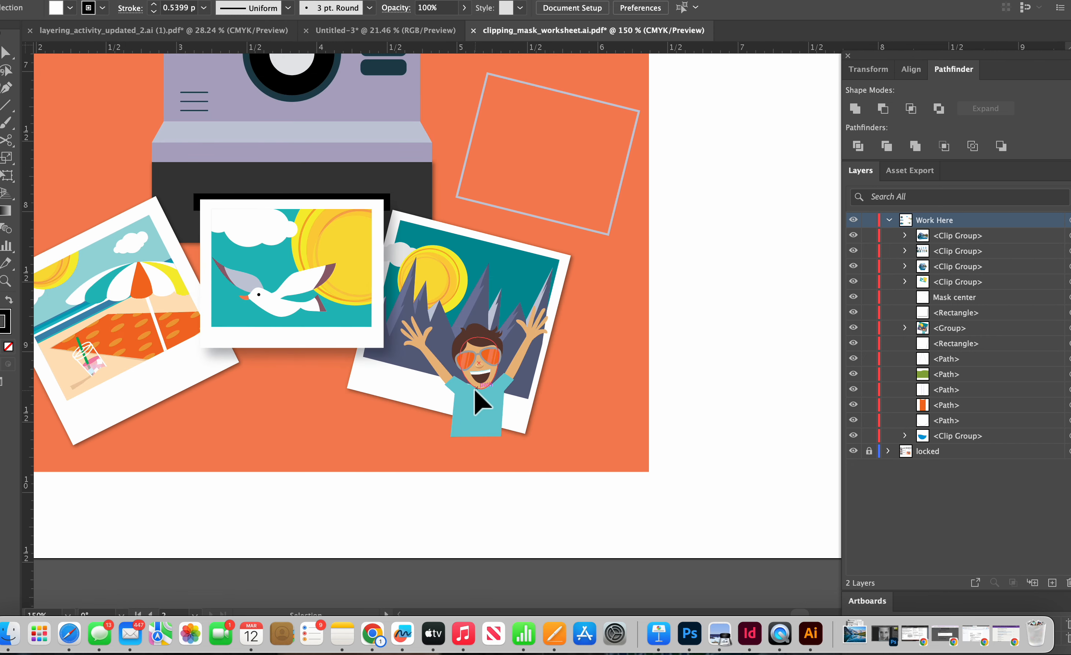
click(476, 430)
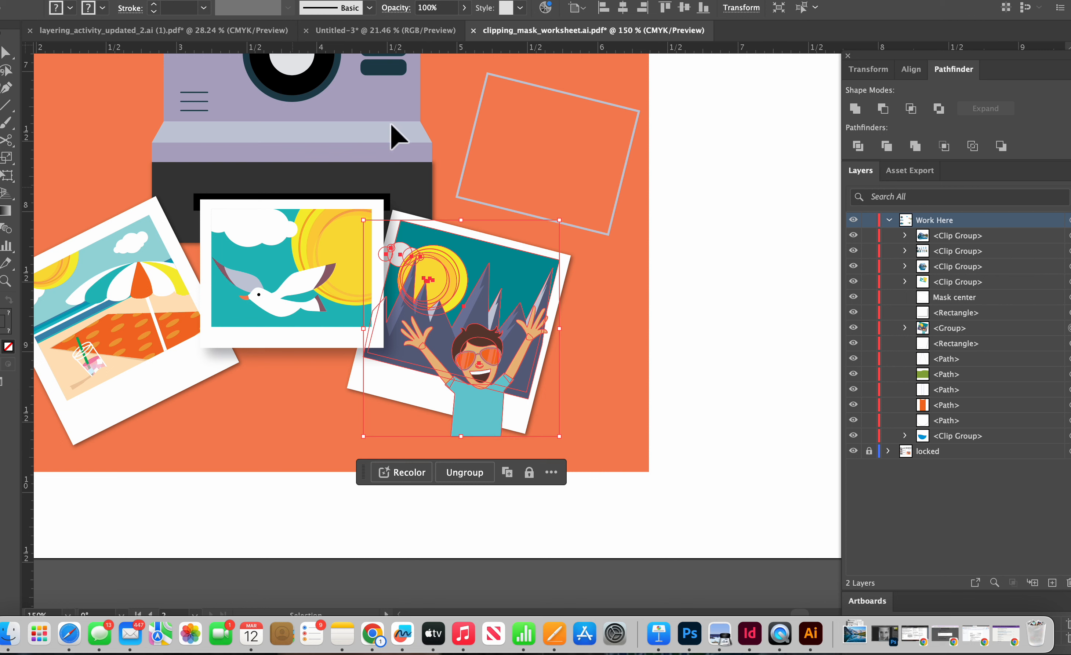
drag(611, 228, 543, 411)
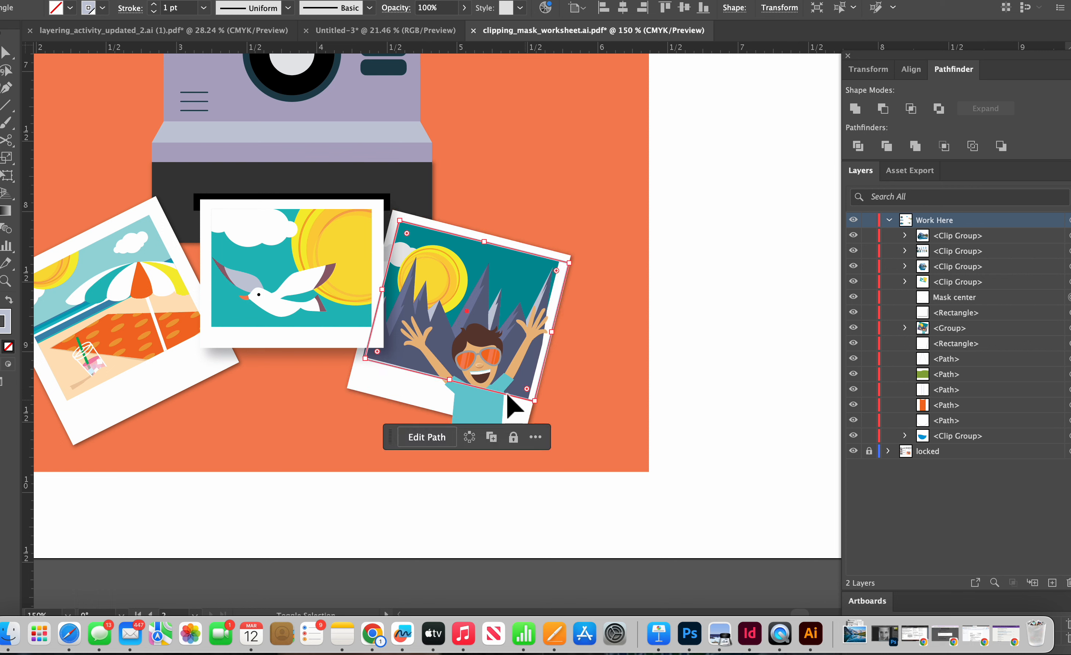
Step: Clip the mountain and waving boy artwork to the tilted rectangle outline with a clipping mask
shift+click(477, 413)
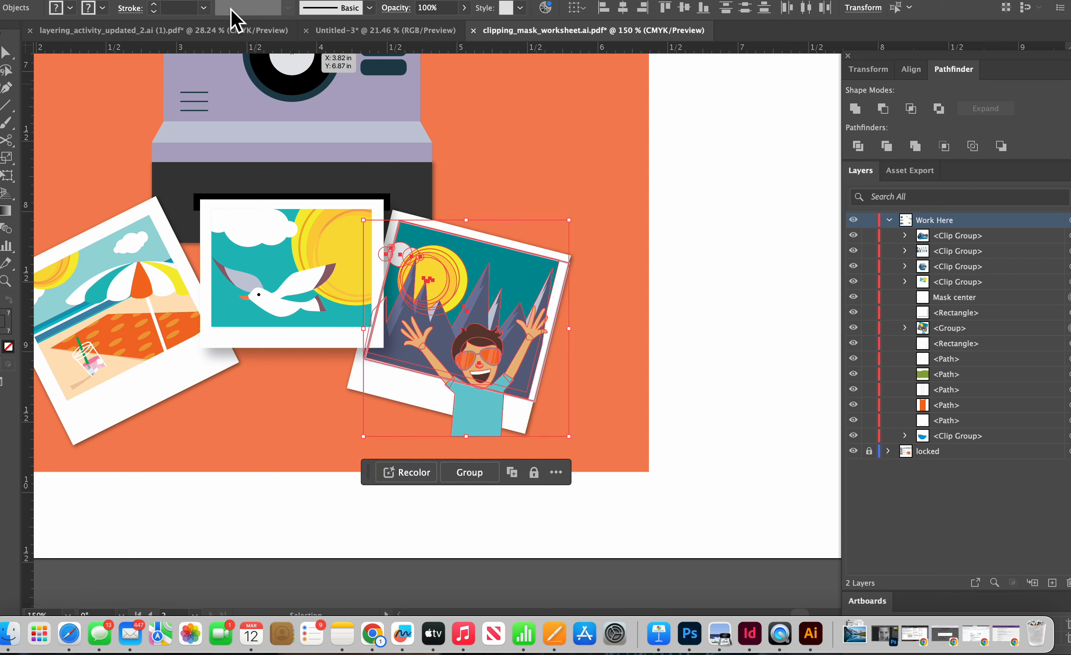
click(140, 1)
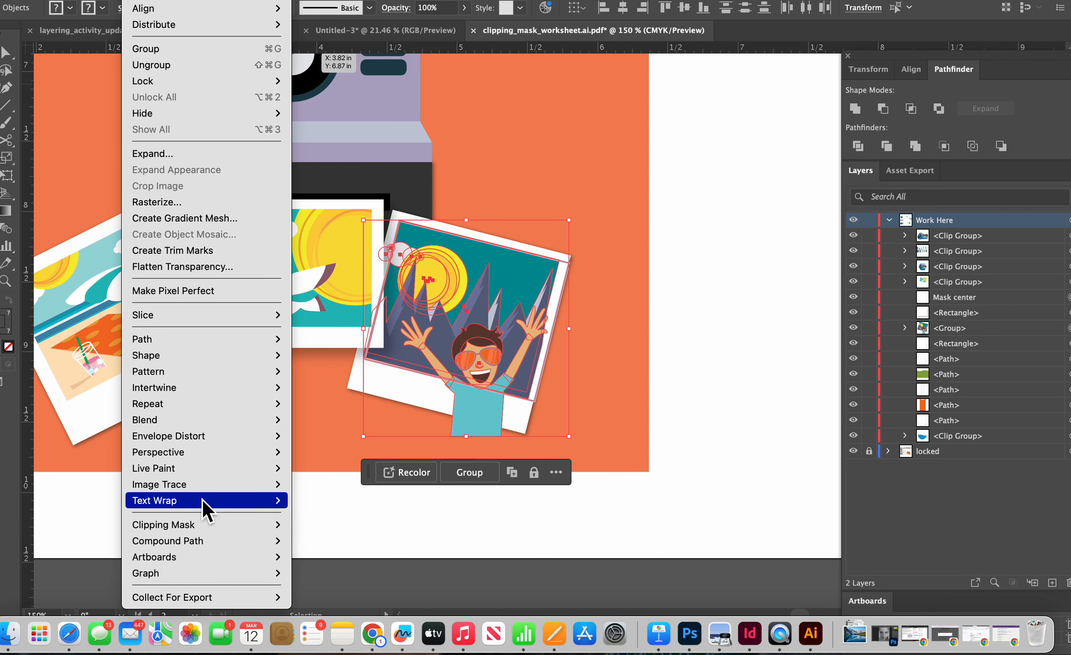
mouse_move(208, 526)
click(308, 525)
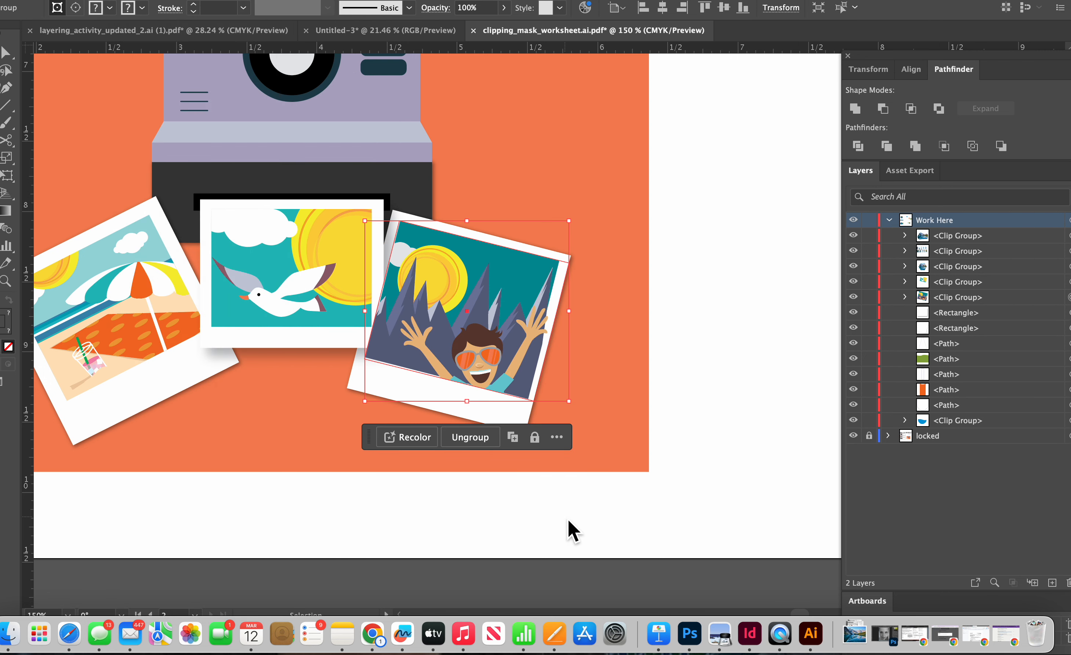